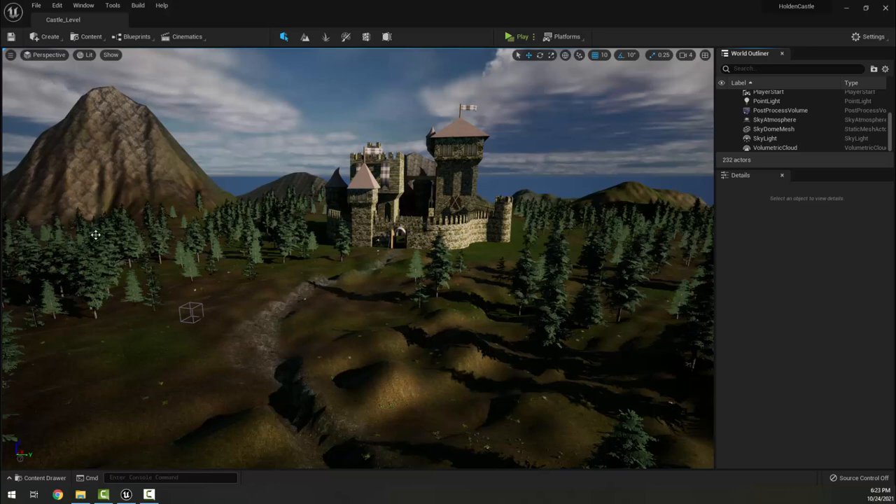
- Fly the viewport toward the castle and browse the Window > Load Layout options without choosing one
right_drag(312, 265, 336, 265)
right_drag(298, 74, 266, 75)
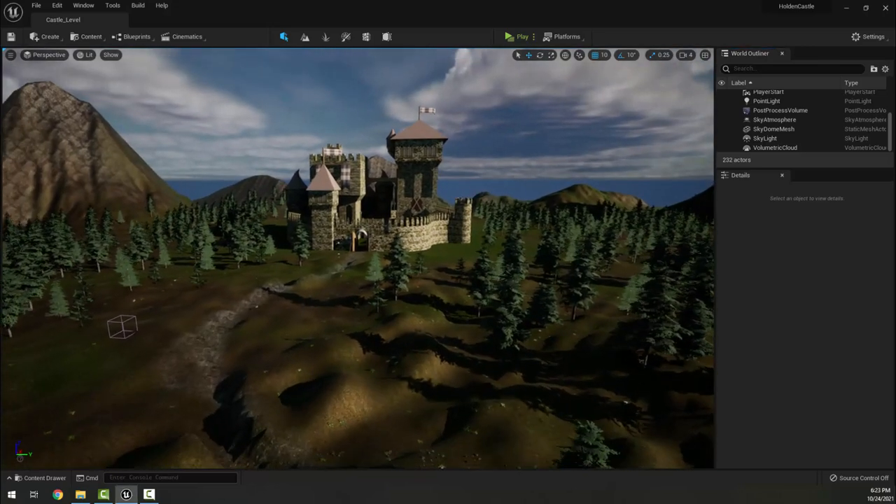
click(88, 6)
mouse_move(115, 257)
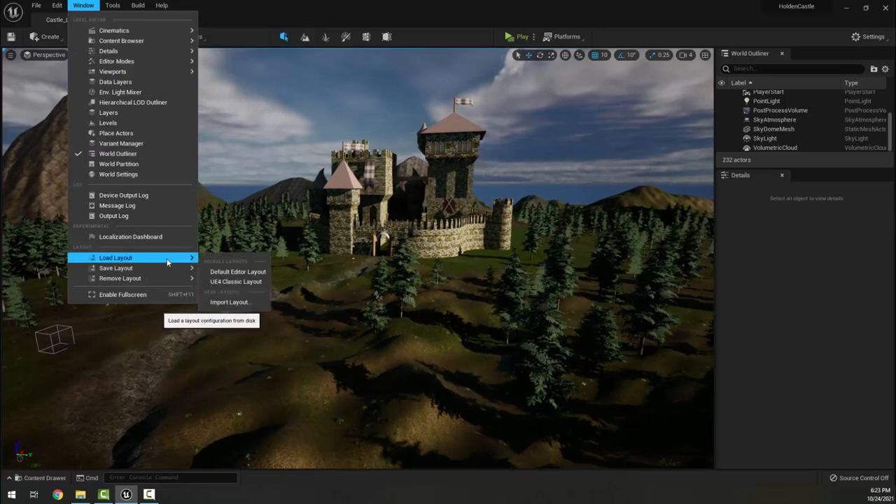
click(238, 17)
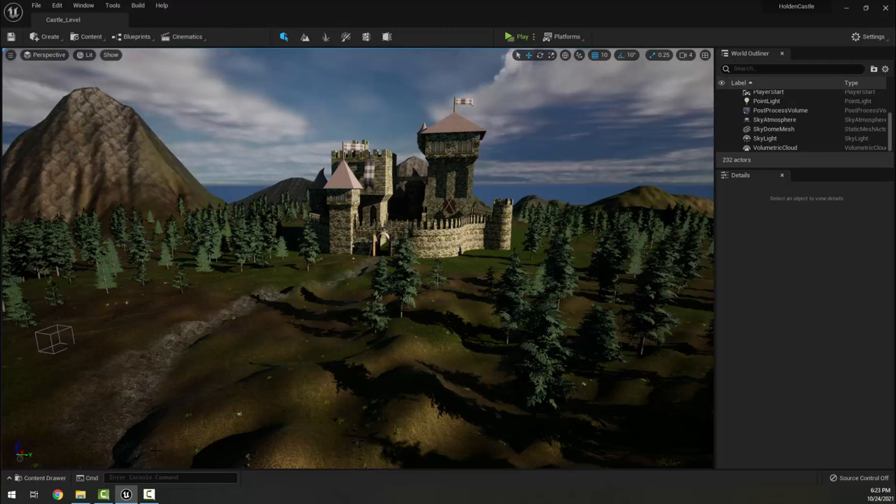
- Open the Content Drawer and dock it in the layout as a permanent Content Browser tab
click(43, 479)
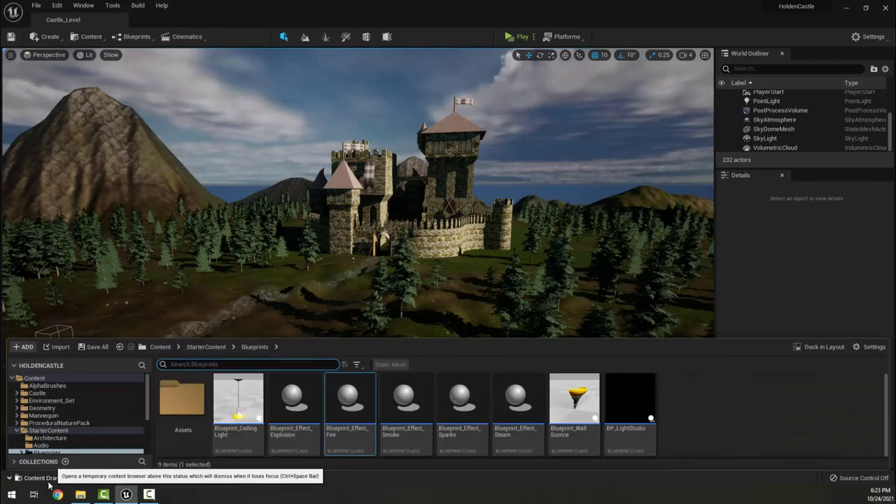
click(817, 348)
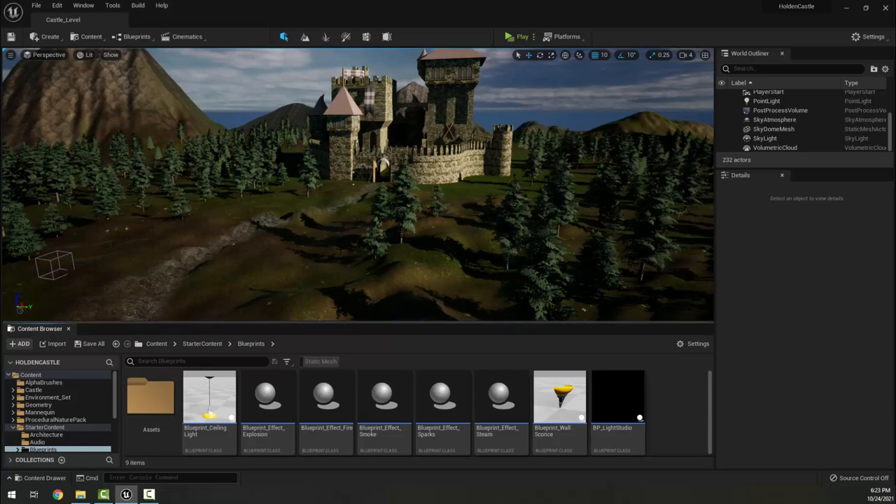
- Add a level sequence via Cinematics and save it as CastleLevelSequence1
click(191, 42)
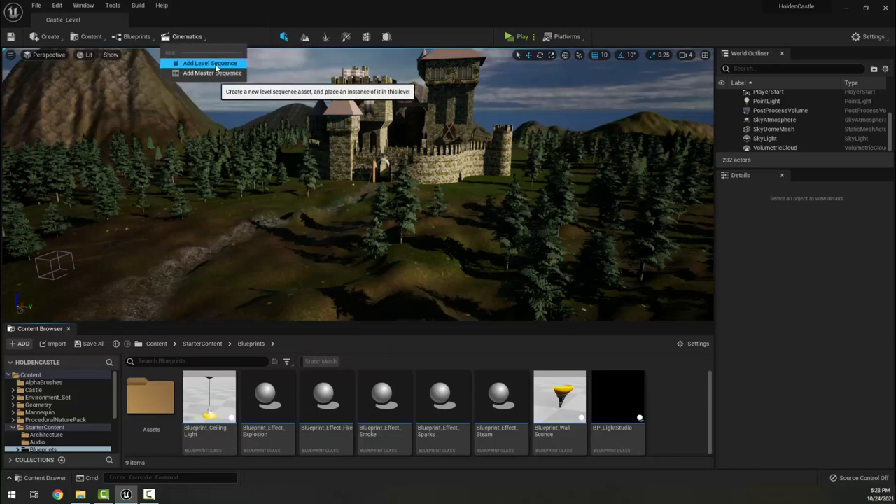
click(214, 65)
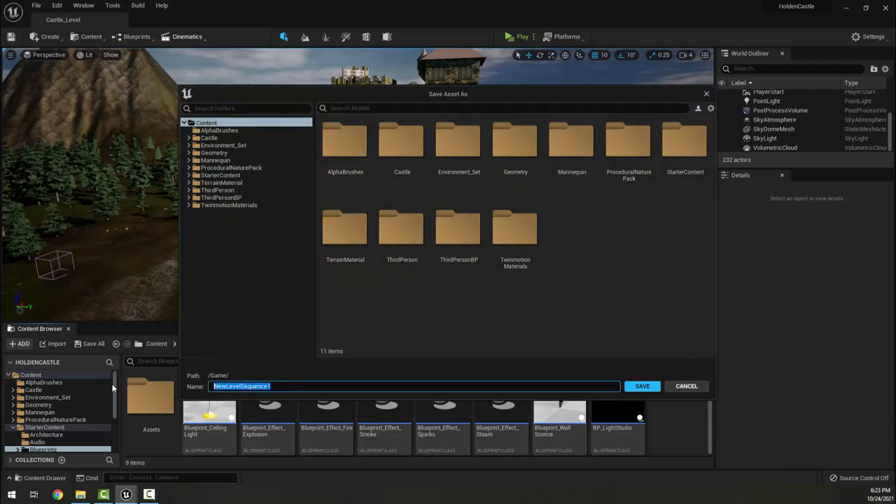
text(Castl)
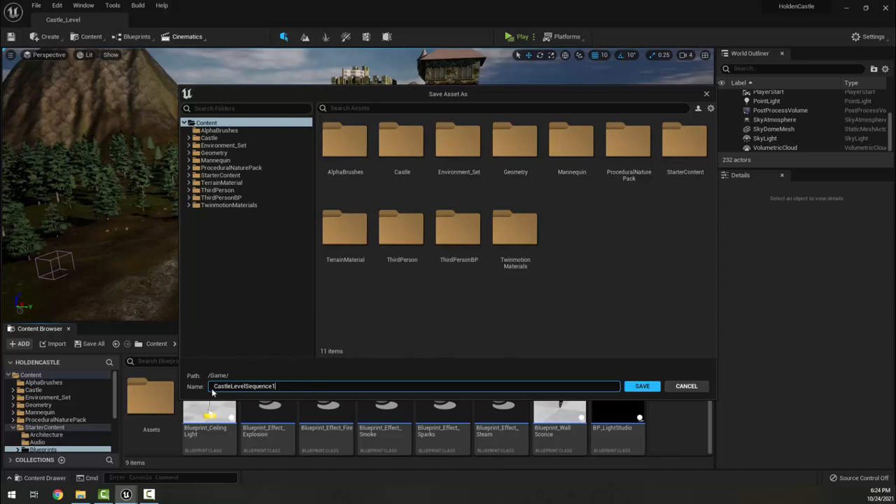
click(642, 386)
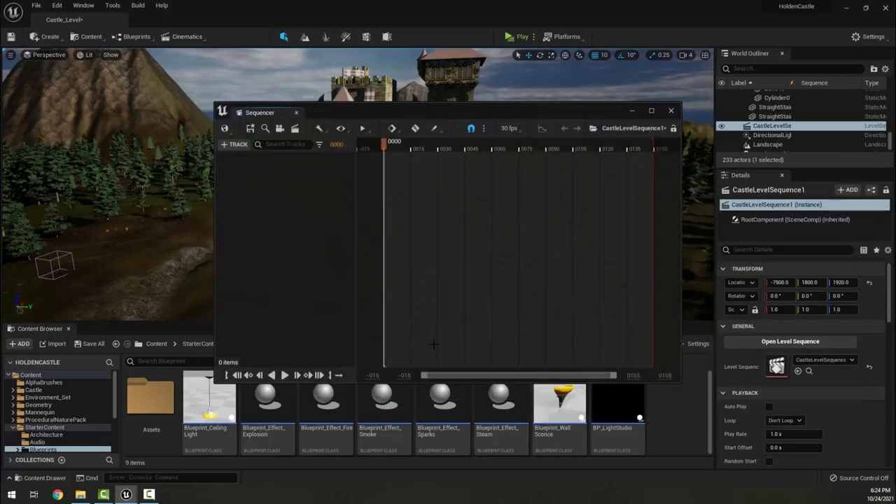
drag(420, 114, 369, 131)
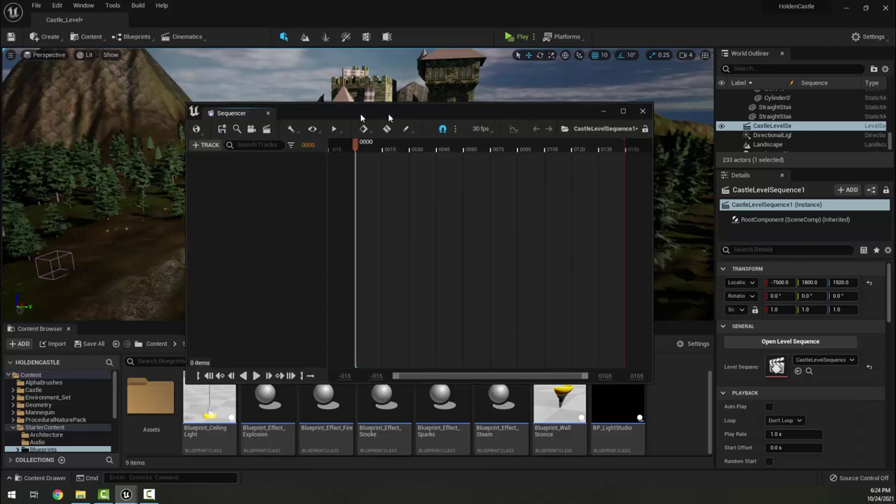
click(87, 6)
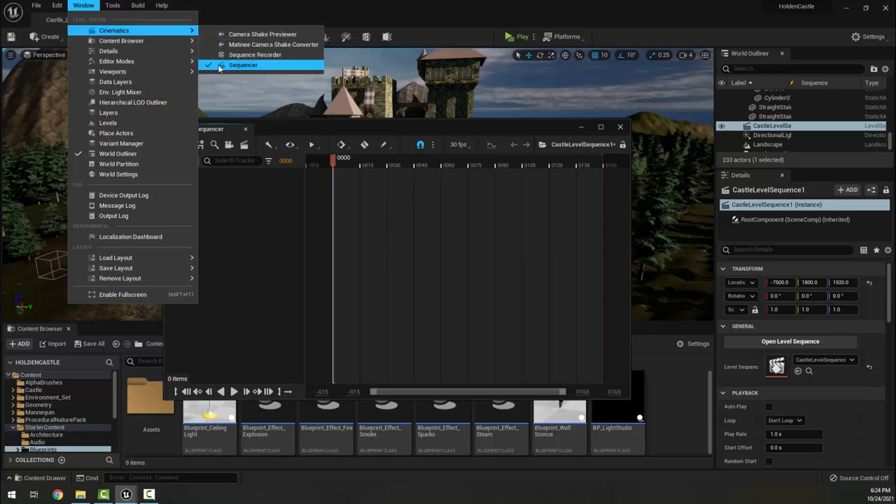
mouse_move(121, 41)
click(81, 7)
drag(297, 131, 311, 119)
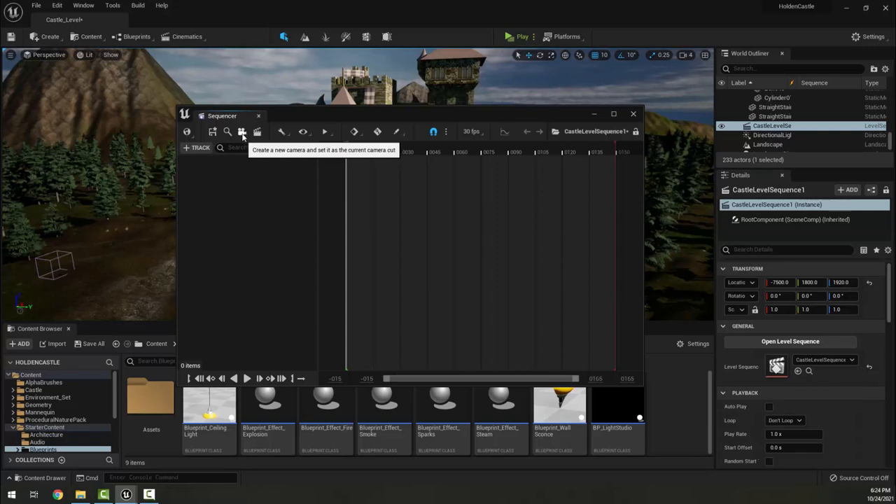
- Create a cine camera as the sequence's camera cut and move the Sequencer window lower
click(243, 134)
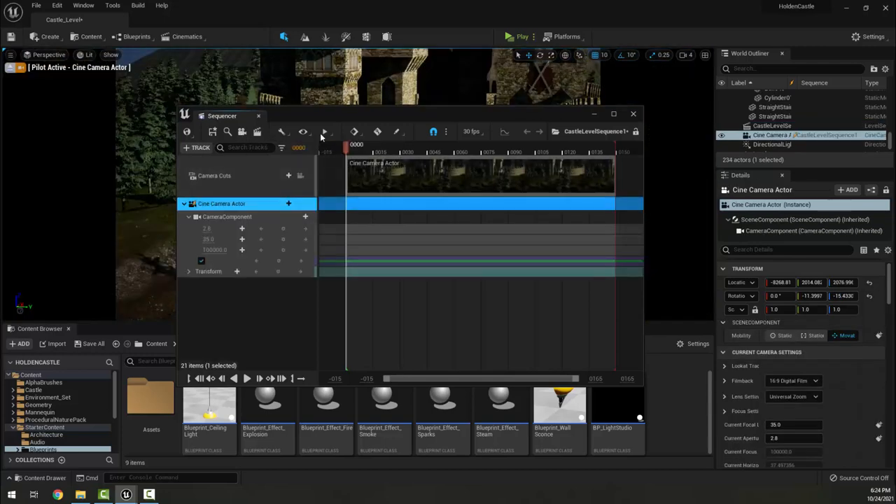
drag(308, 117, 341, 227)
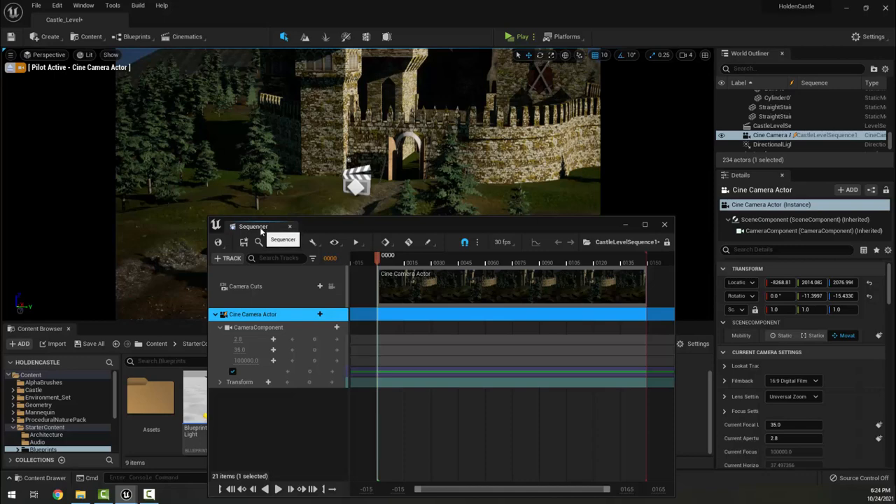
- Dock the Sequencer beside the Content Browser tab
mouse_move(267, 233)
mouse_down()
mouse_move(226, 247)
mouse_move(154, 295)
mouse_up()
drag(117, 328, 110, 337)
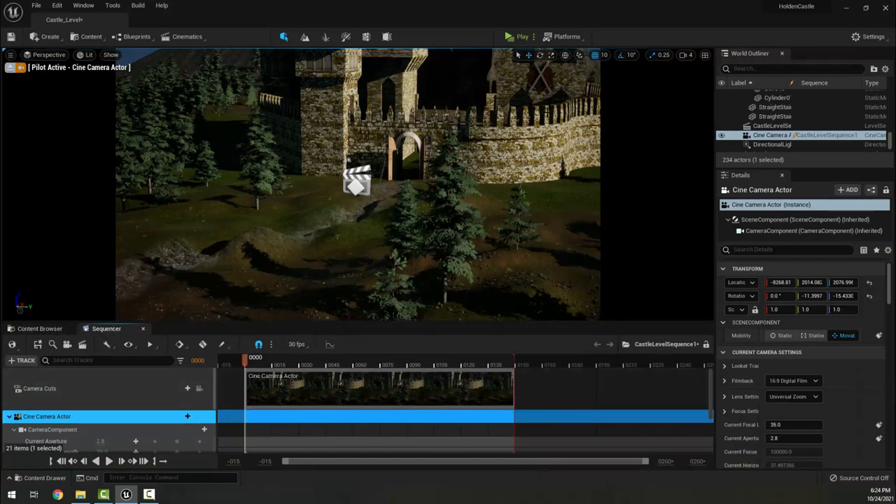
mouse_move(84, 421)
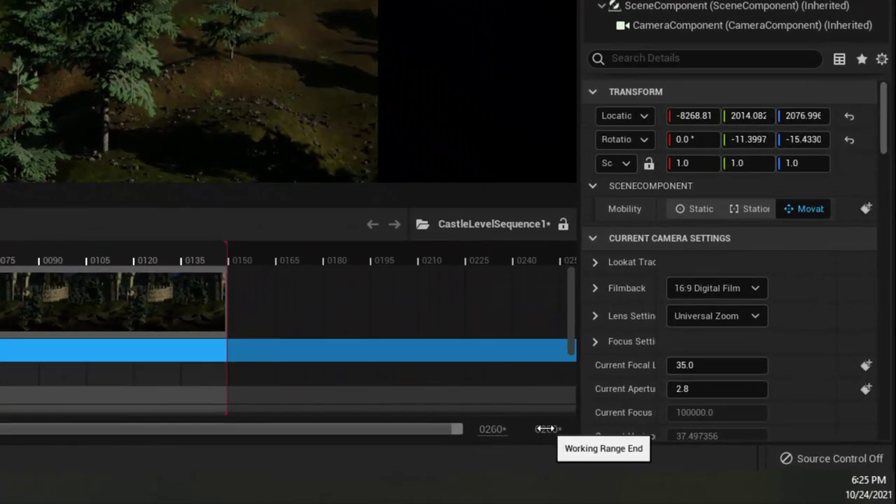
- Set the timeline's working range end to frame 500
click(697, 461)
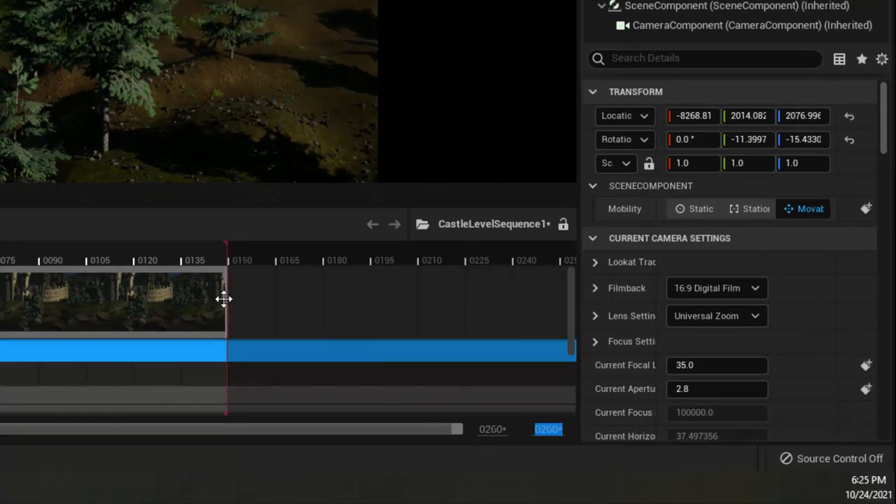
text(500)
key(Return)
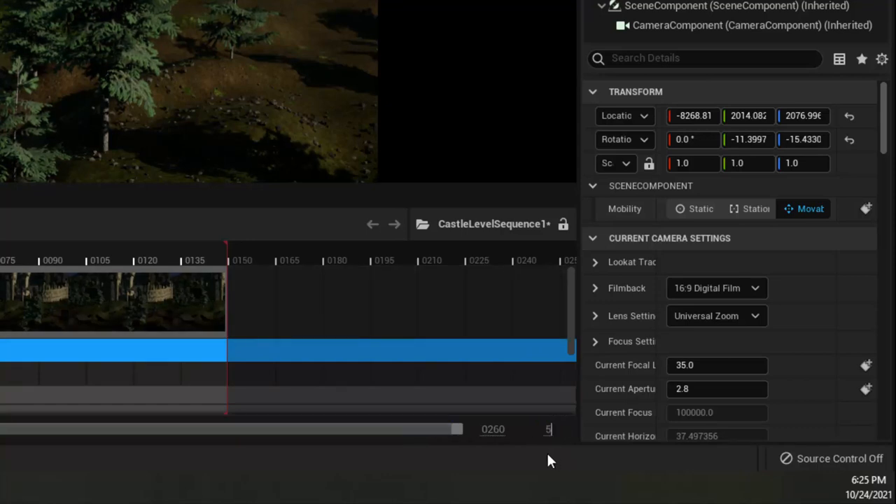
text(0500)
key(Return)
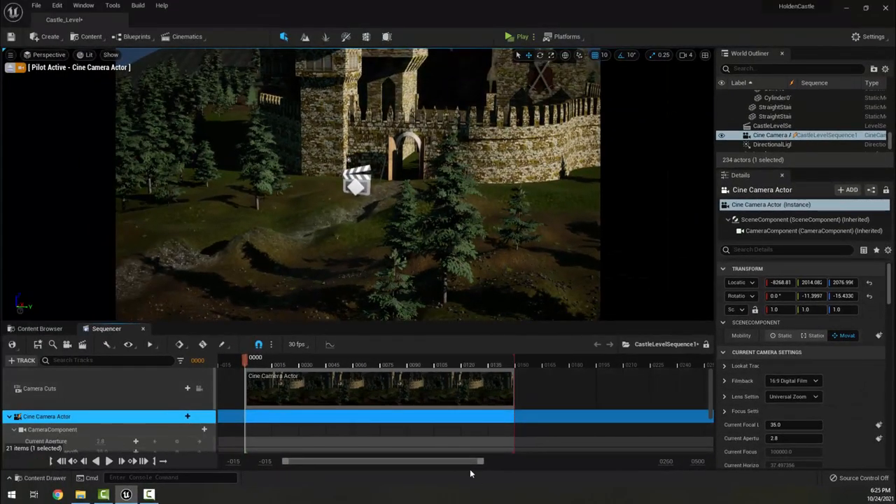
drag(474, 461, 650, 463)
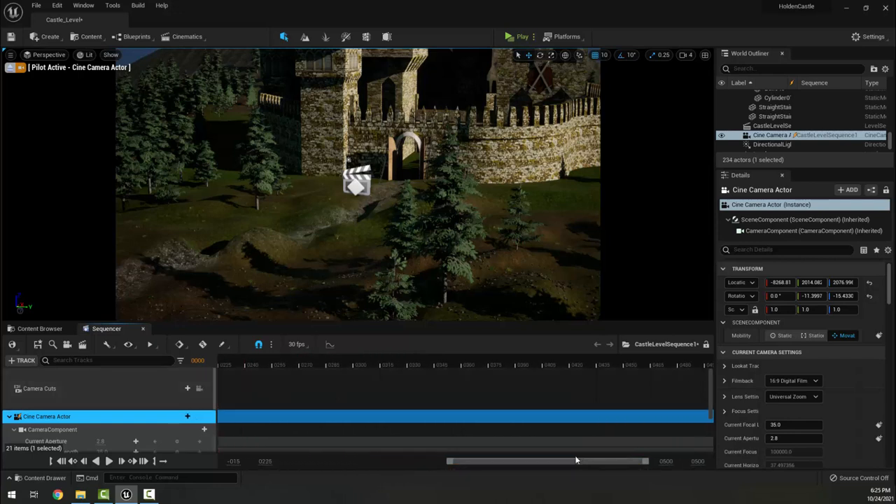
drag(576, 460, 496, 460)
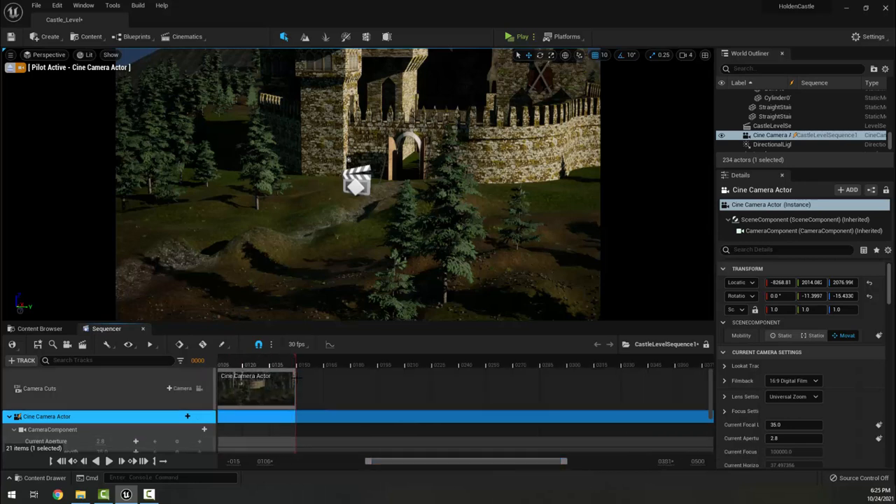
- Stretch the camera cut section and the sequence playback end out to about frame 490
drag(296, 378, 632, 381)
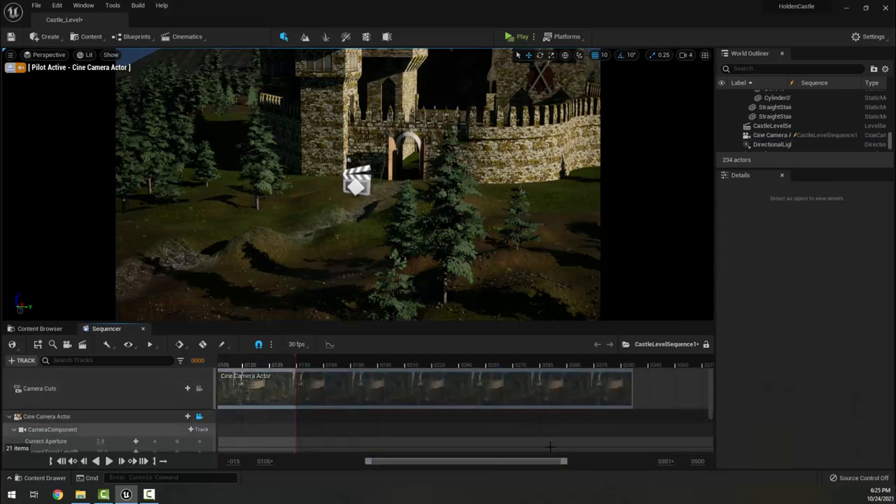
drag(544, 462, 627, 462)
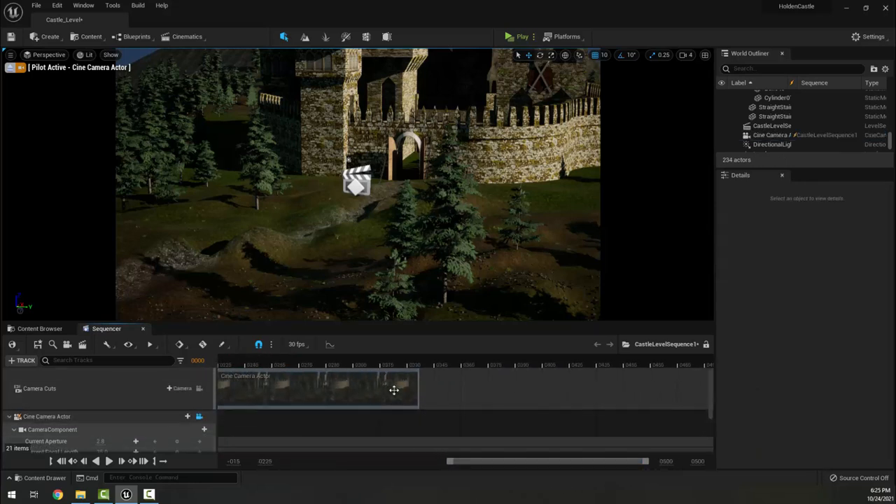
drag(420, 385, 711, 387)
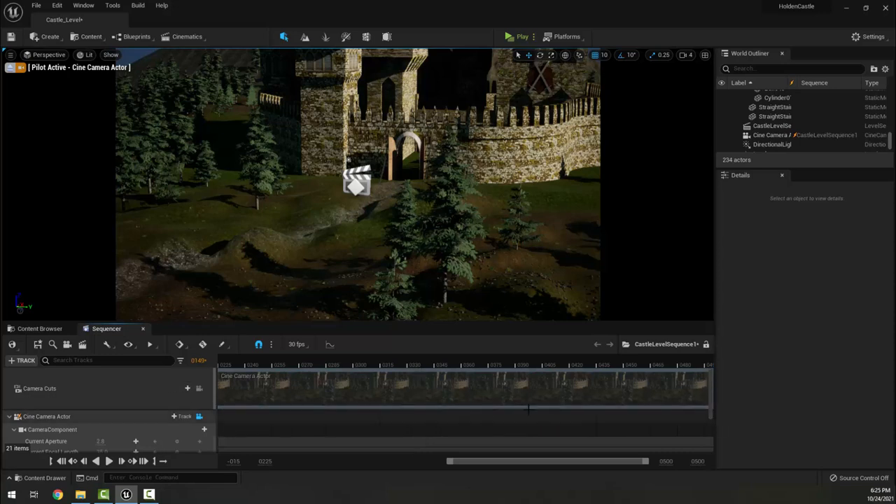
mouse_move(496, 461)
mouse_down()
mouse_move(278, 468)
mouse_move(412, 469)
mouse_up()
mouse_move(300, 360)
mouse_down()
mouse_move(268, 361)
mouse_move(678, 357)
mouse_up()
drag(539, 462, 623, 462)
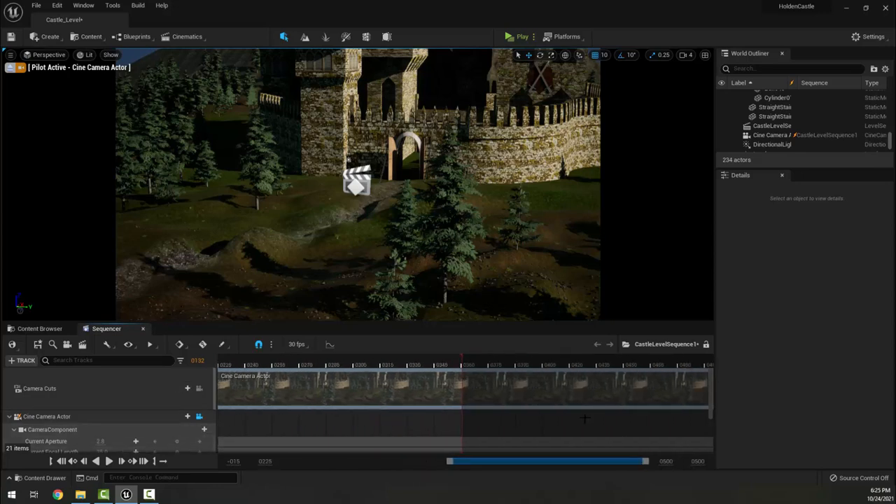
mouse_move(459, 357)
mouse_down()
mouse_move(506, 358)
mouse_move(408, 358)
mouse_move(715, 358)
mouse_up()
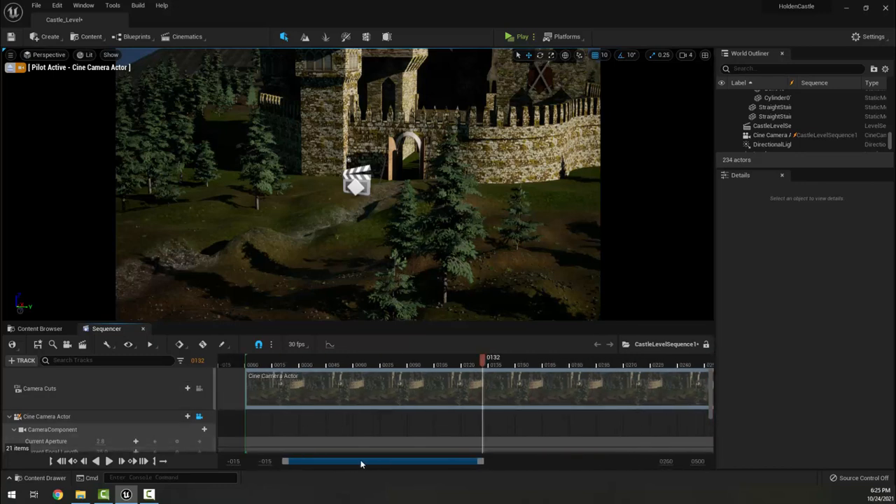
- Scrub the playhead back and forth to preview the camera shot
drag(484, 360, 378, 360)
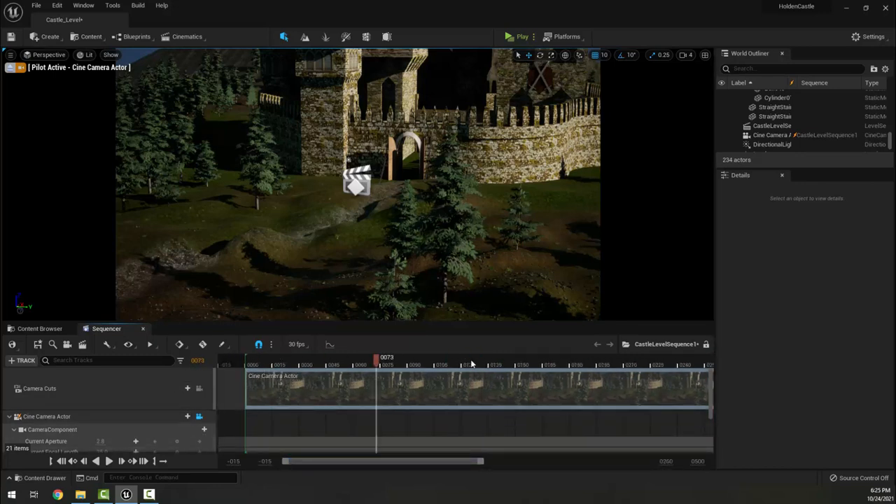
drag(506, 363, 549, 361)
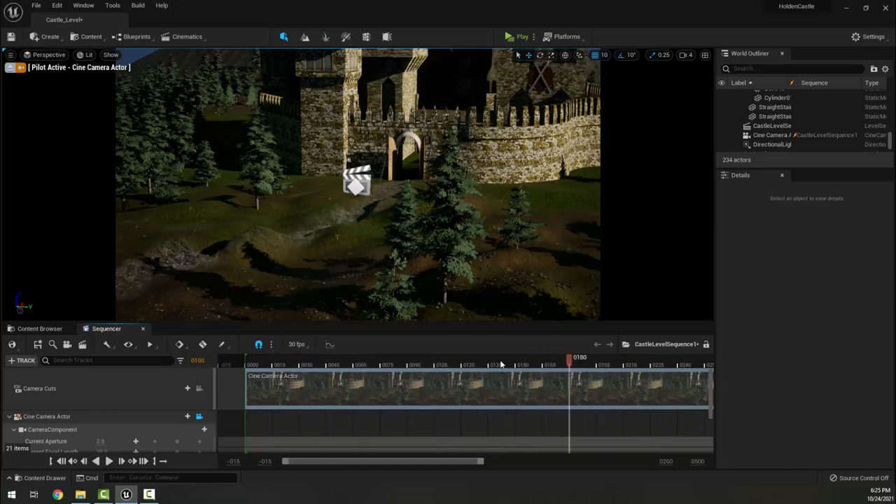
mouse_move(490, 364)
mouse_down()
mouse_move(336, 361)
mouse_move(680, 362)
mouse_move(245, 362)
mouse_up()
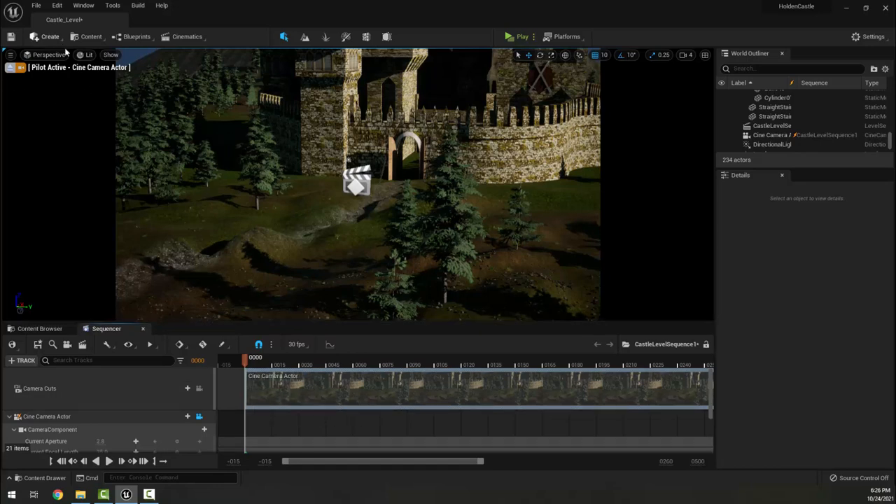
- Open a second viewport from the Window menu and move it into place to dock
click(84, 6)
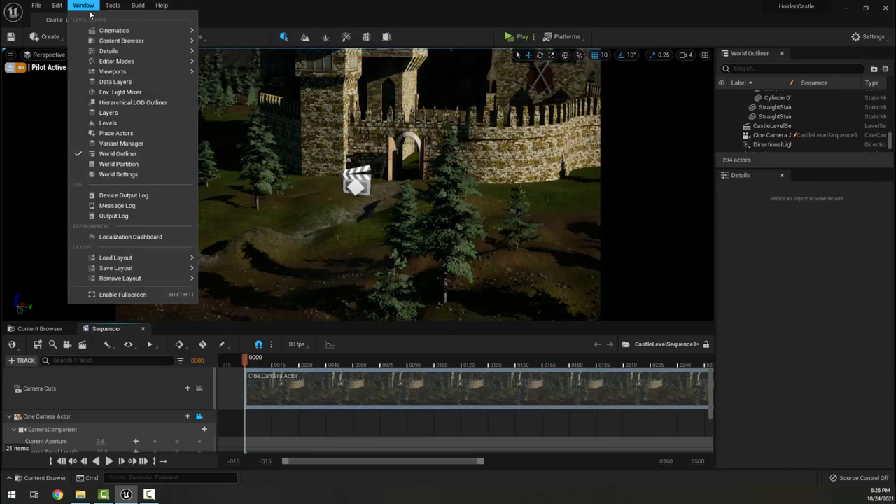
mouse_move(113, 72)
click(213, 85)
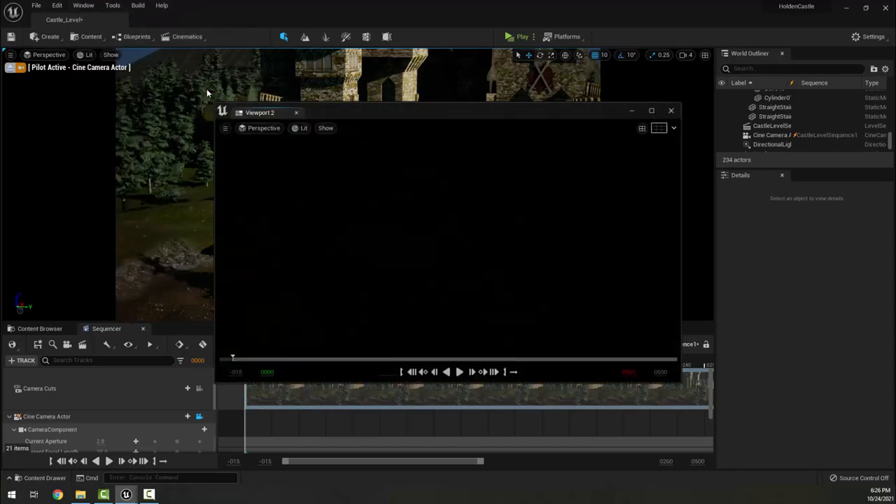
mouse_move(260, 115)
mouse_down()
mouse_move(251, 181)
mouse_move(498, 164)
mouse_move(670, 166)
mouse_up()
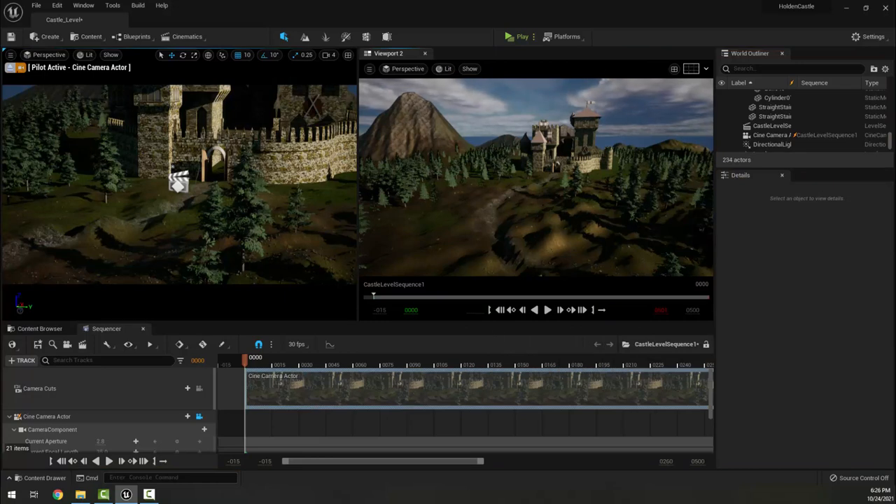
- Turn off exact camera view, stop piloting the cine camera and fly out to frame the castle
click(12, 58)
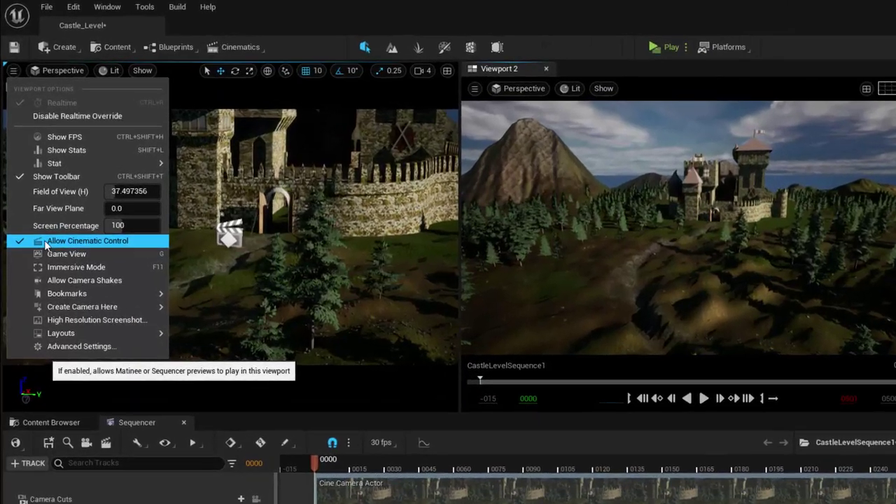
click(35, 188)
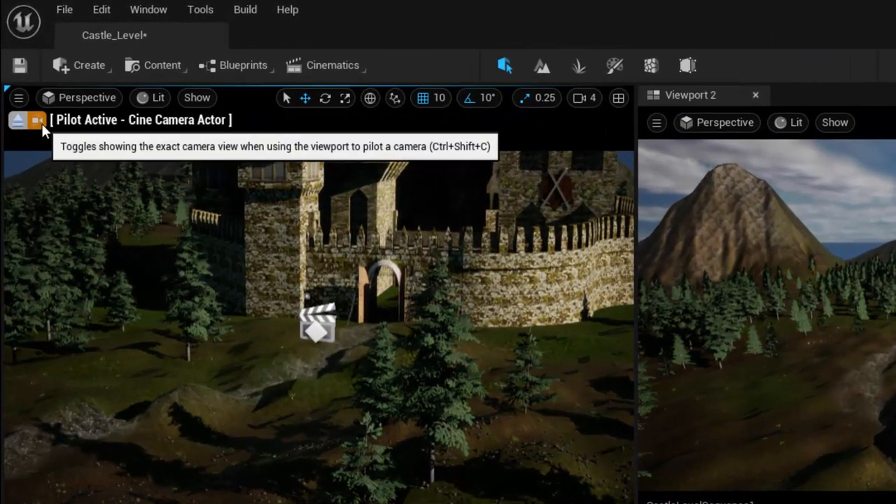
click(42, 124)
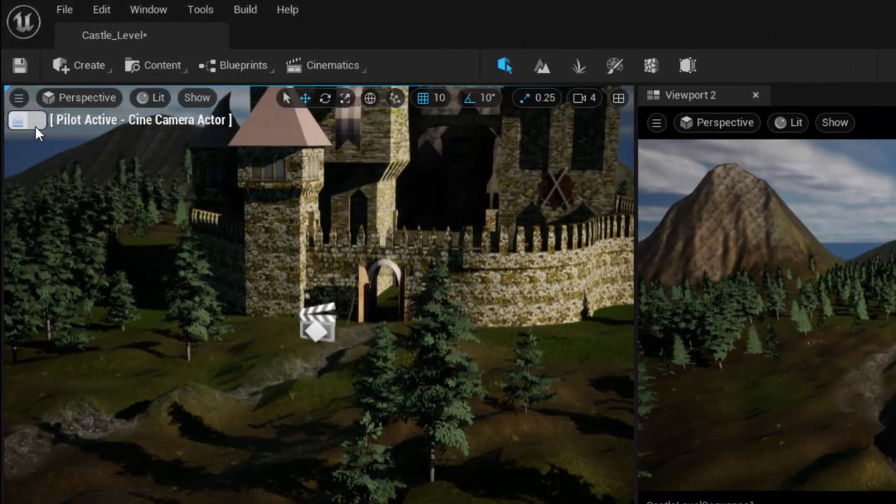
click(19, 120)
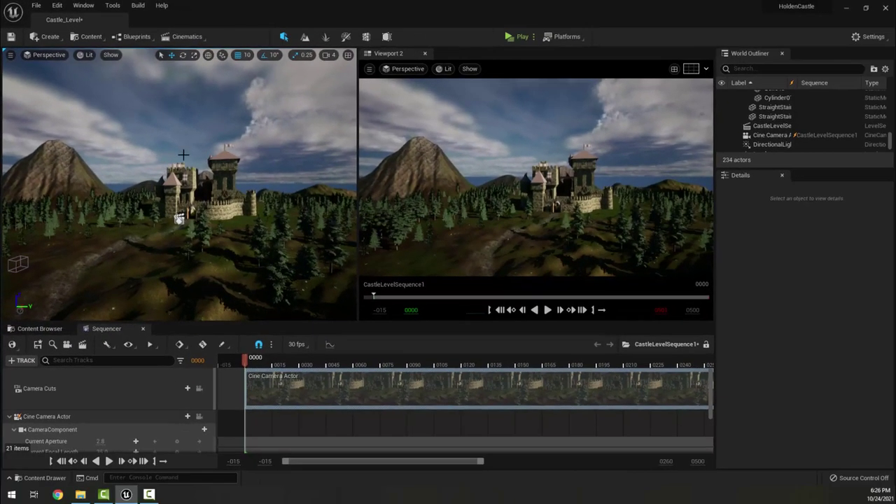
right_drag(184, 154, 175, 161)
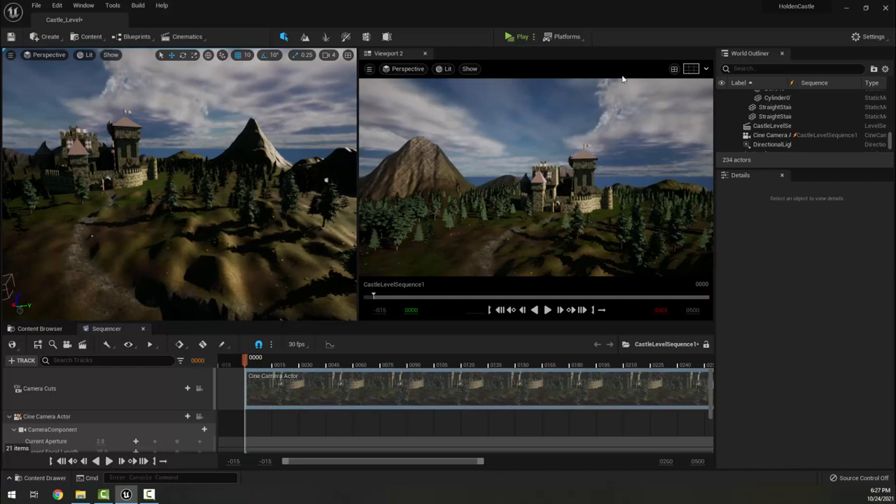
click(369, 69)
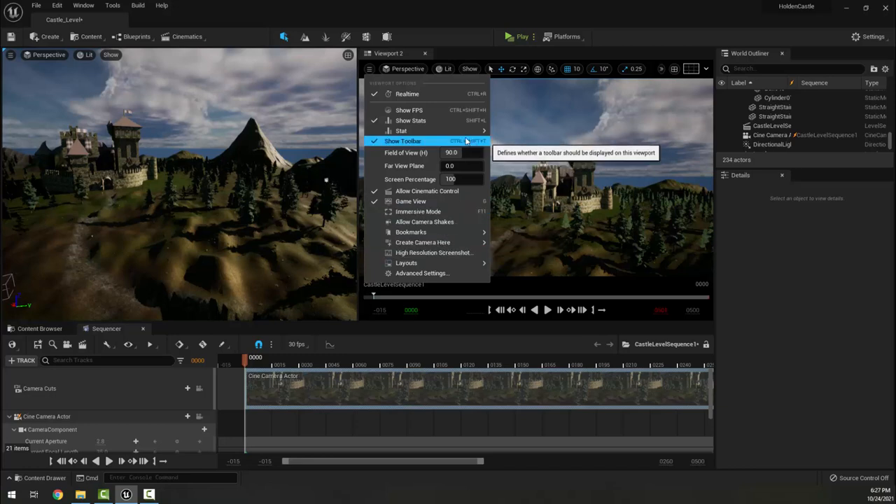
click(444, 69)
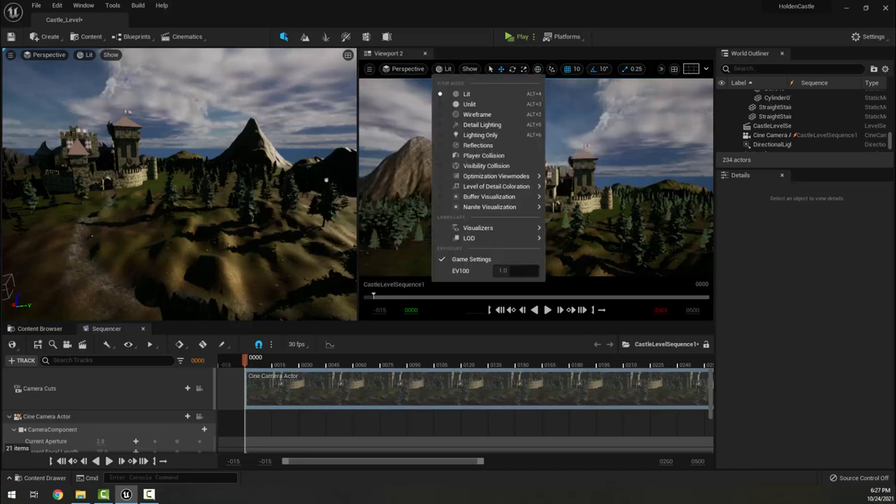
click(525, 248)
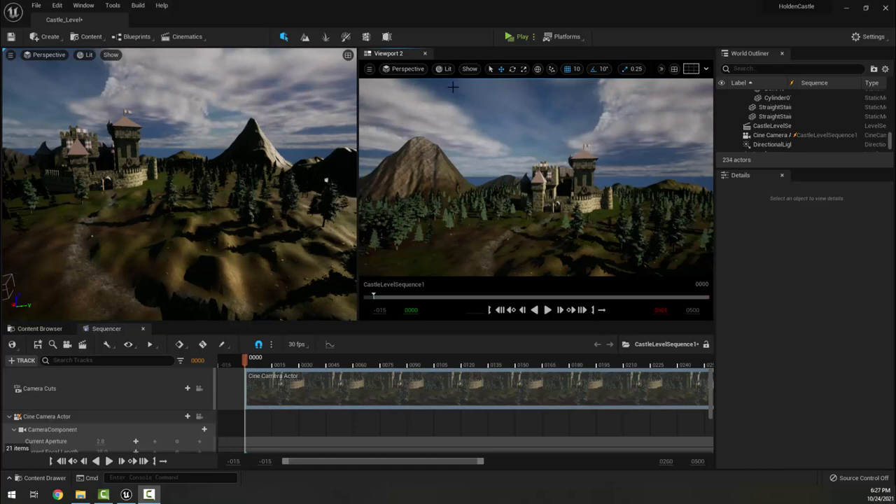
click(390, 70)
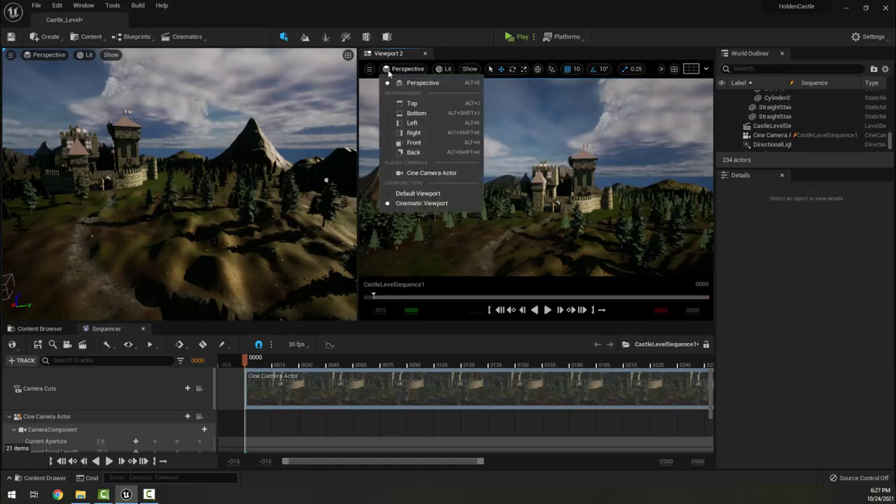
click(403, 194)
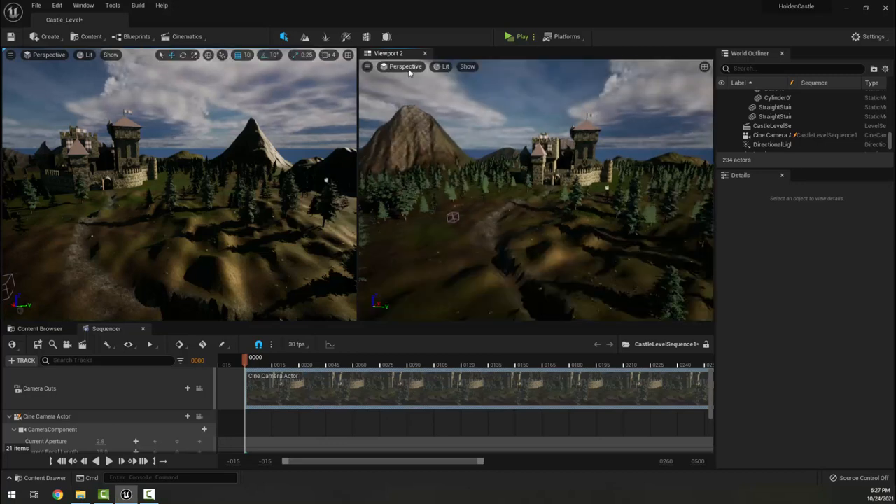
click(410, 70)
click(417, 201)
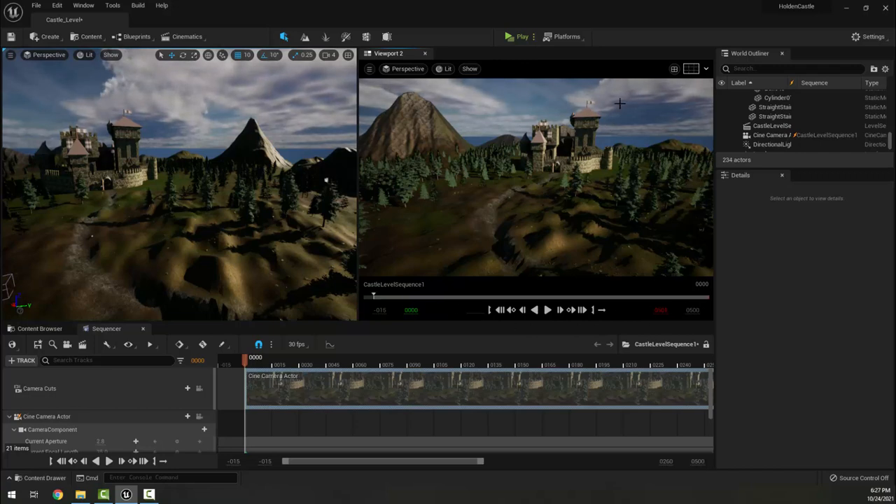
- Enable the Action Safe, Title Safe and Custom Safe composition overlays on Viewport 2
click(691, 69)
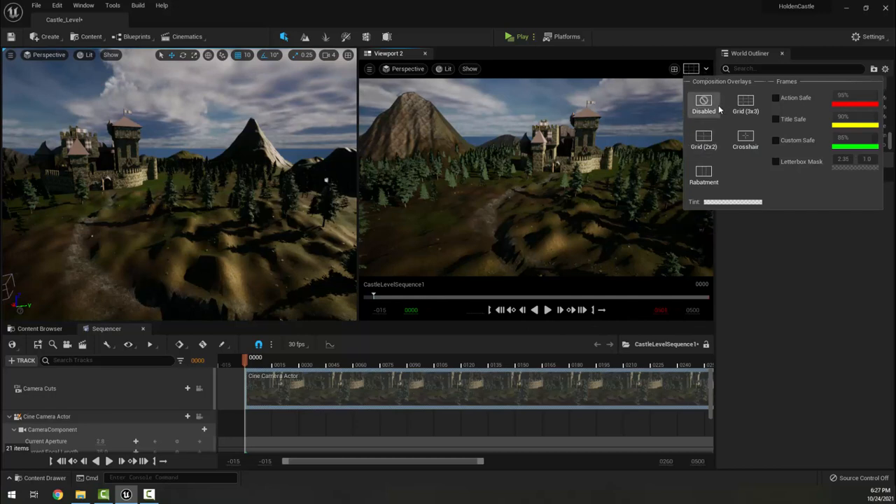
click(777, 99)
click(776, 120)
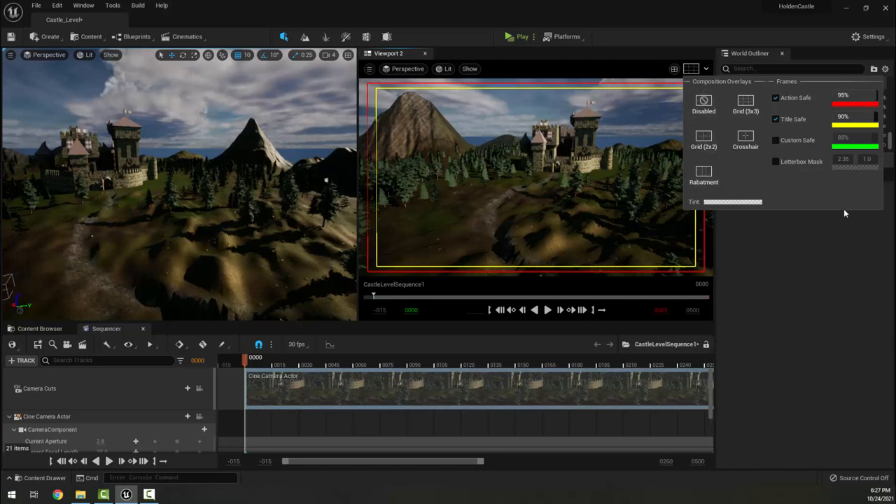
click(799, 143)
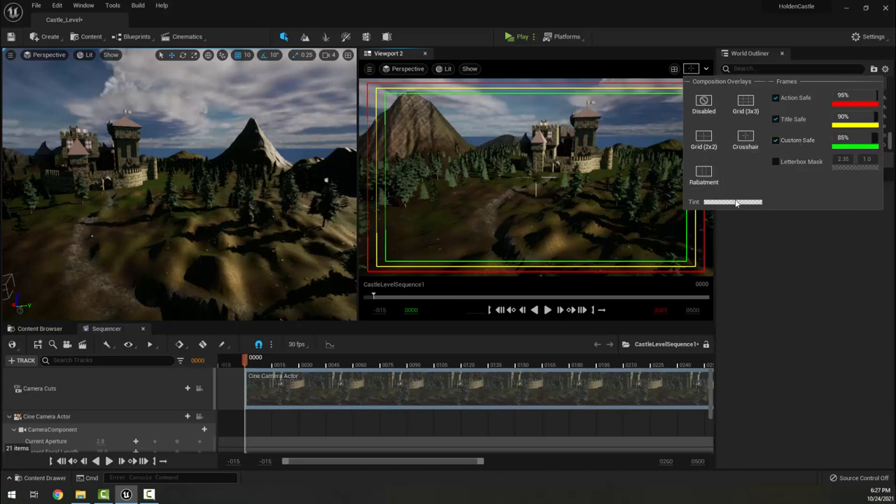
- Overlay a 3x3 grid, then replace it with a centre crosshair
click(743, 104)
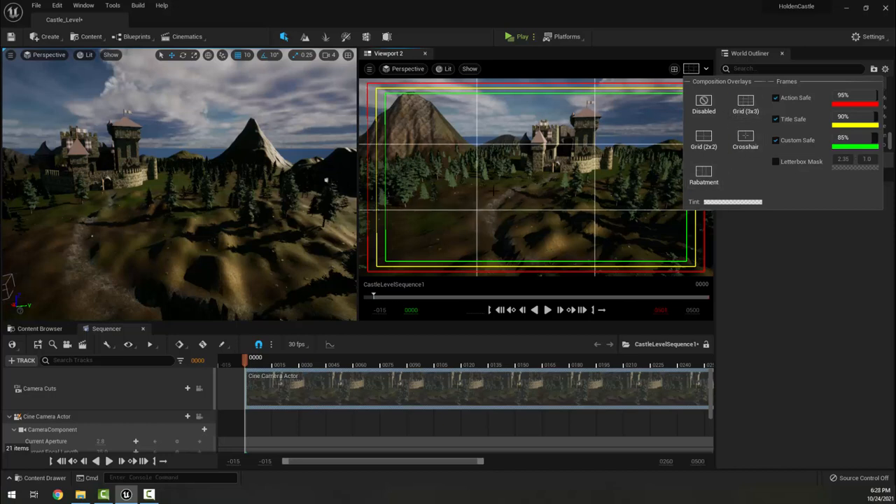
click(746, 137)
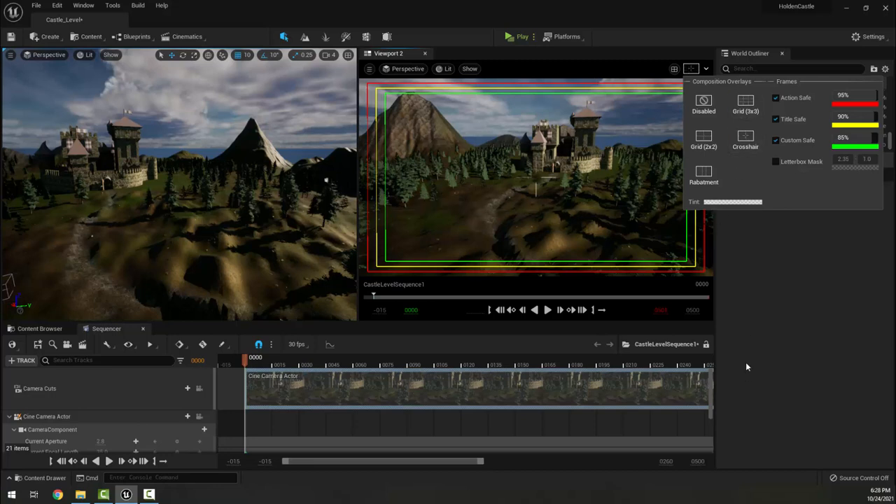
click(707, 70)
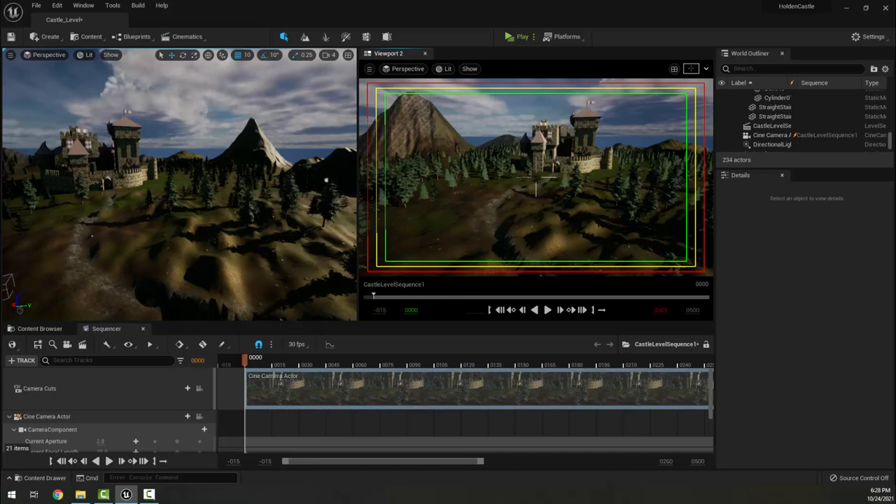
- Pilot the Cine Camera Actor from Viewport 2's Placed Cameras list
click(369, 69)
click(405, 69)
click(406, 70)
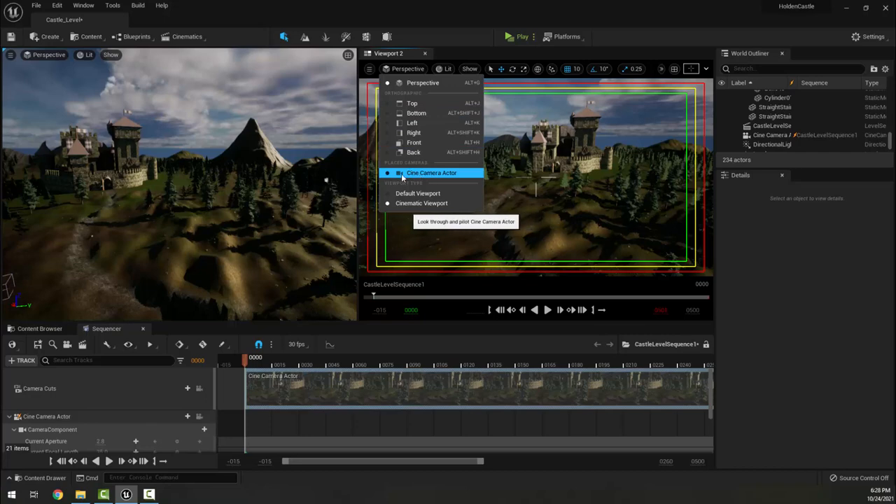
click(424, 175)
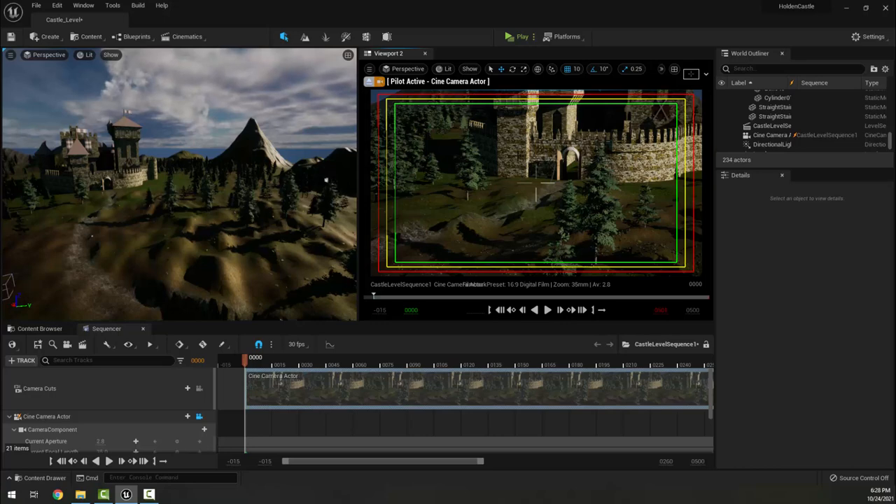
- Reposition the piloted camera to frame the castle towers and gate
right_drag(535, 182, 535, 182)
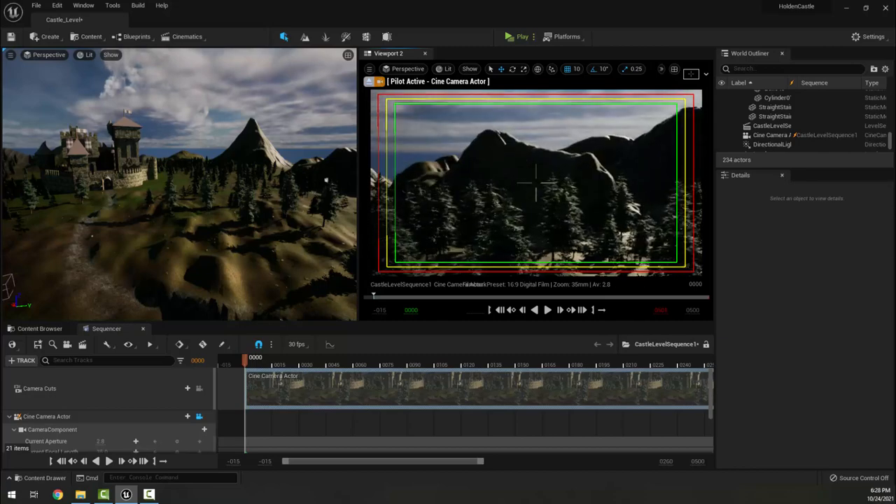
right_drag(536, 182, 535, 182)
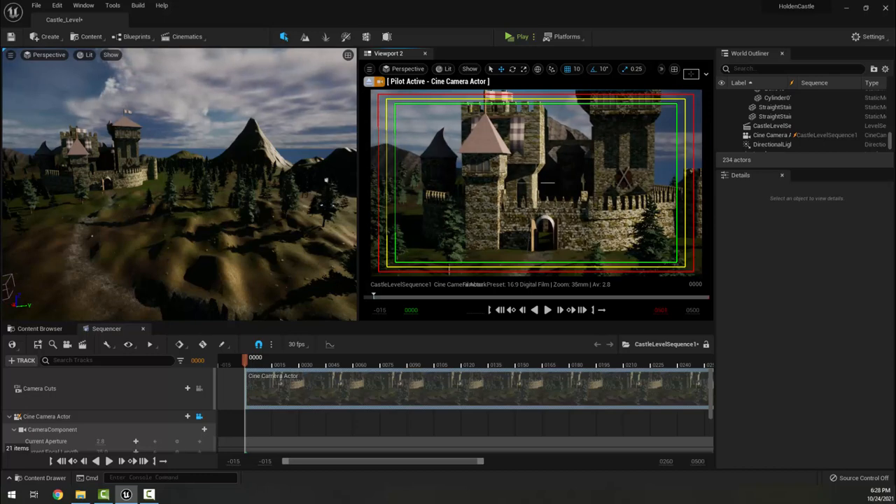
right_drag(535, 182, 535, 182)
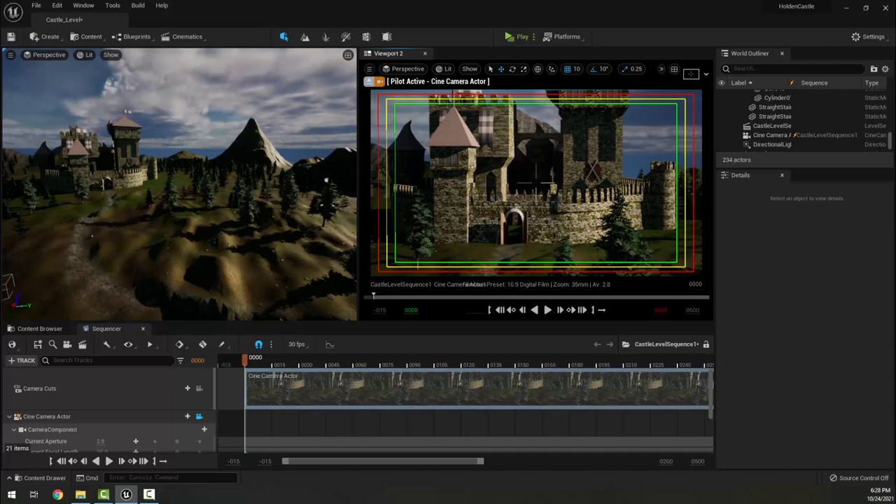
- Select the cine camera and try lens presets, a 200mm prime then a wide 12mm prime
click(770, 134)
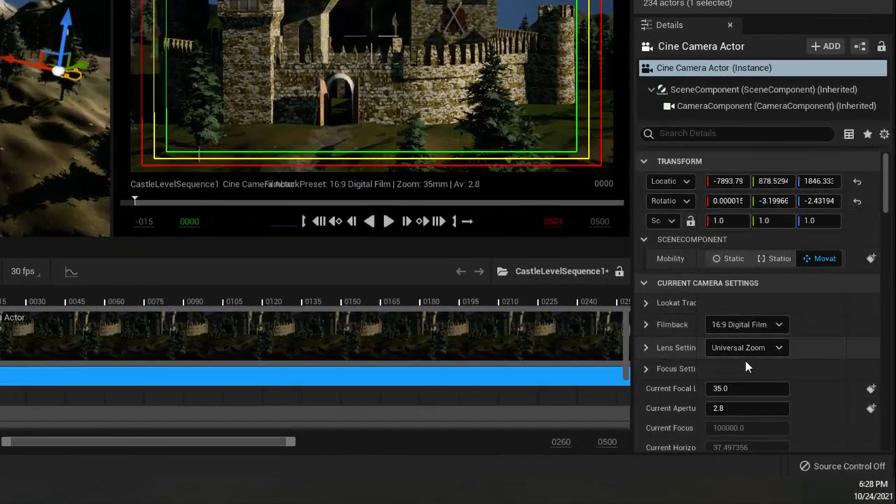
scroll(799, 362, down, 1)
scroll(800, 360, down, 1)
scroll(800, 360, down, 1)
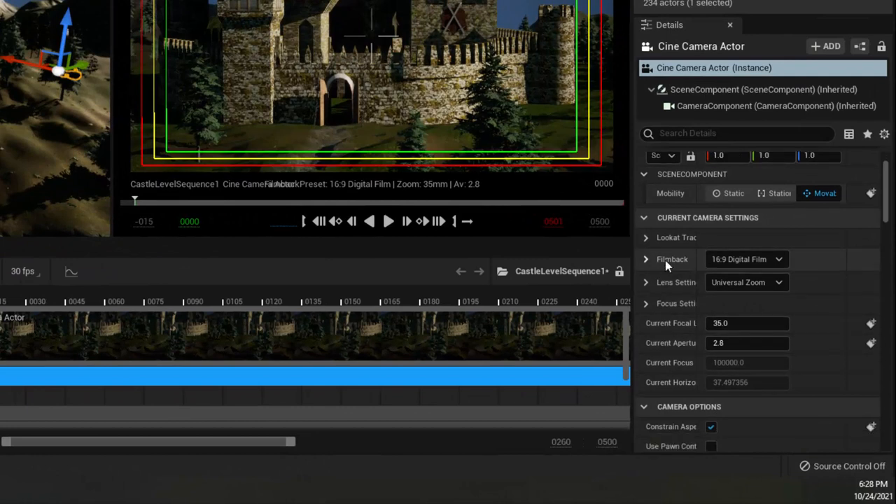
click(644, 284)
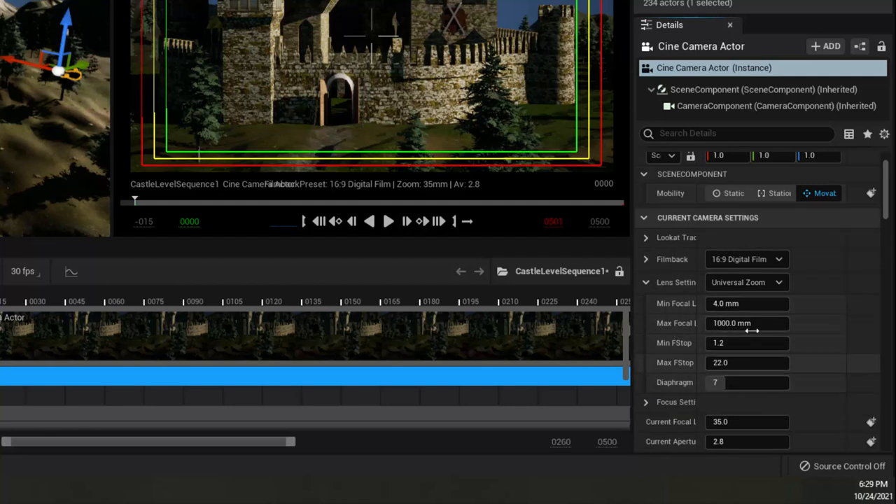
click(646, 283)
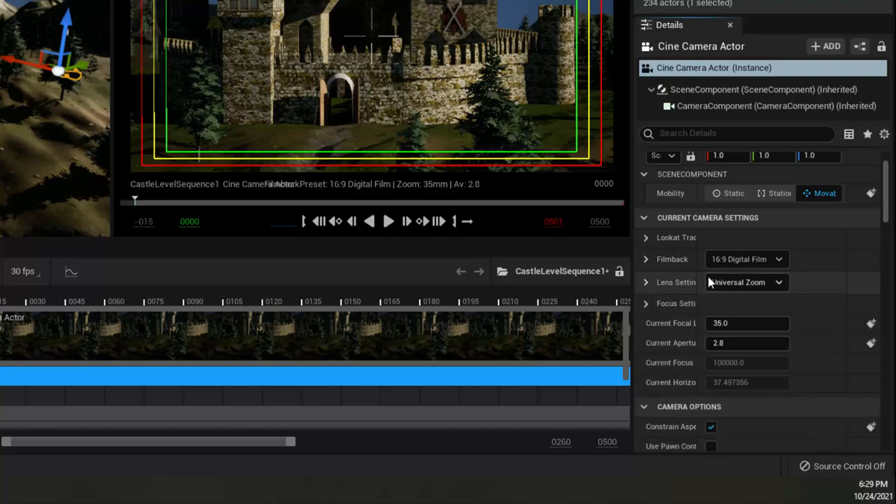
click(755, 285)
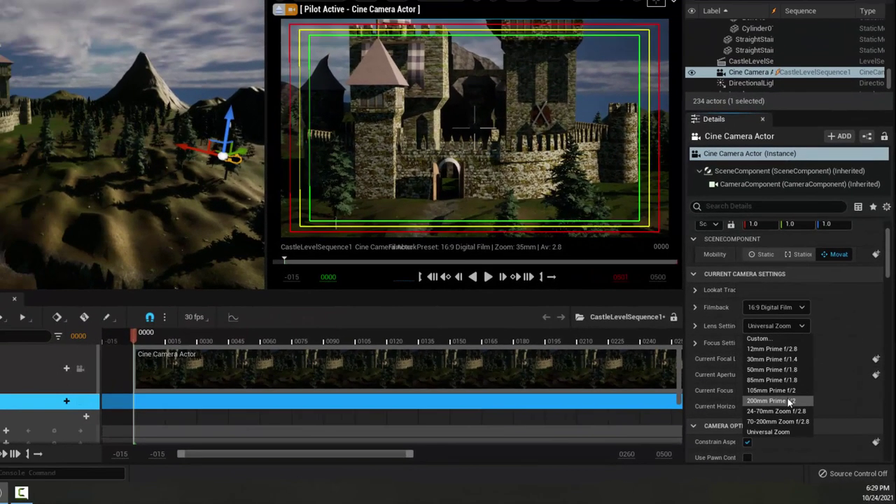
click(759, 398)
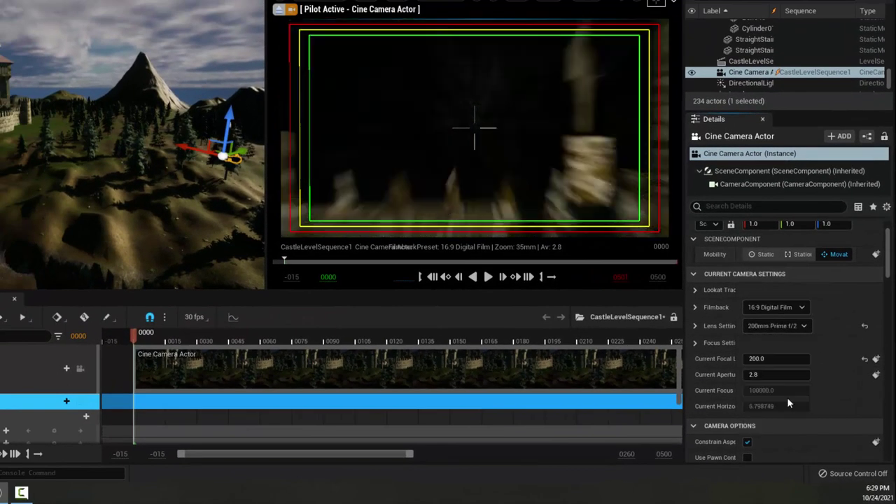
click(783, 327)
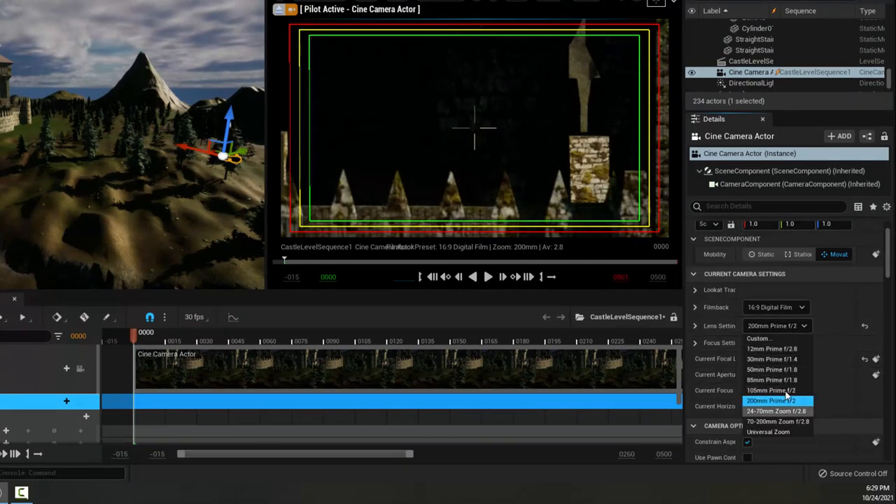
click(784, 349)
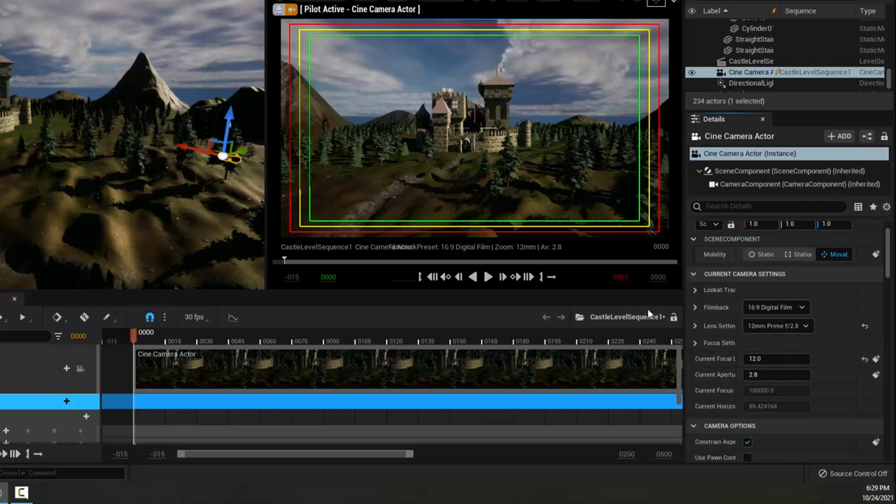
- Preview a 30mm lens, glance at filmback presets, then return to the 12mm Prime f/2.8
click(783, 329)
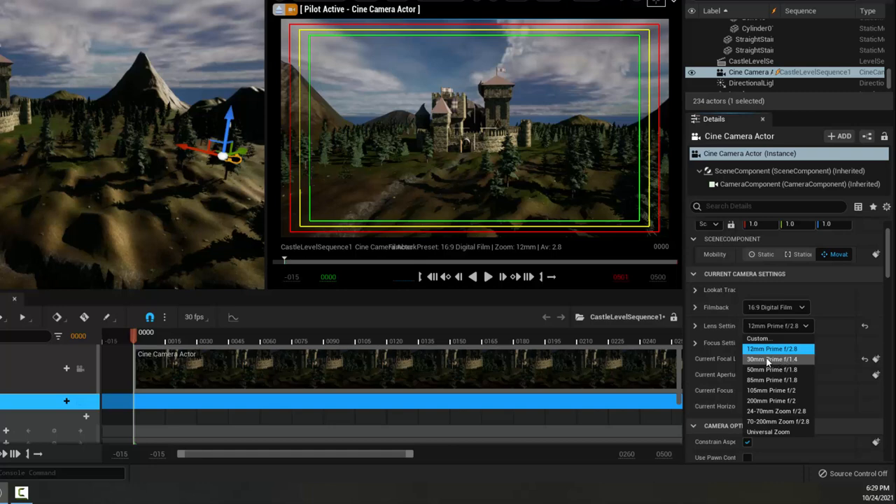
click(768, 359)
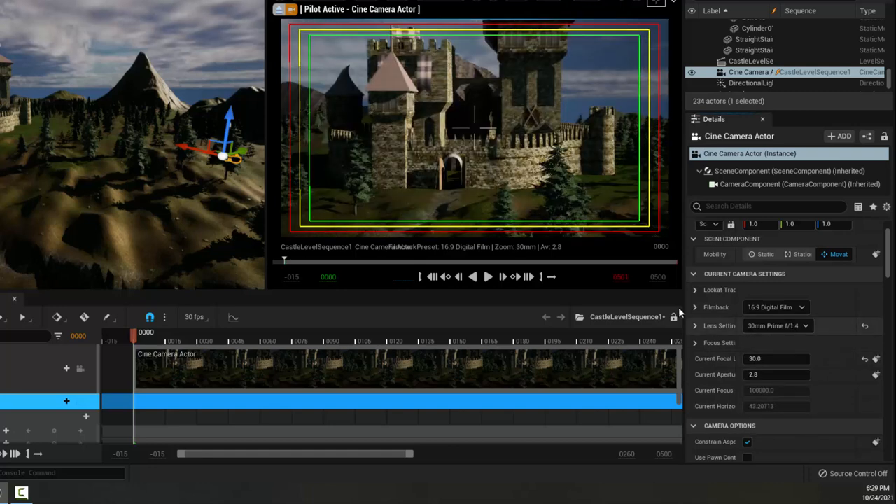
click(791, 310)
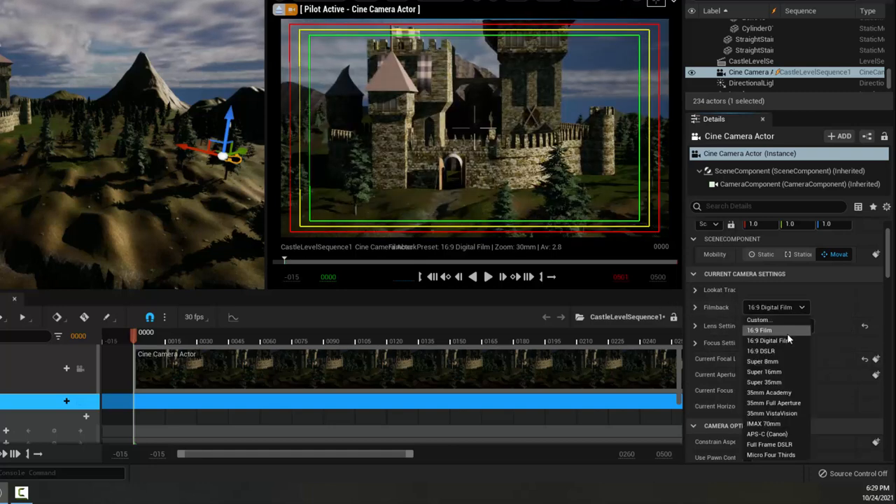
click(817, 309)
click(798, 325)
click(783, 346)
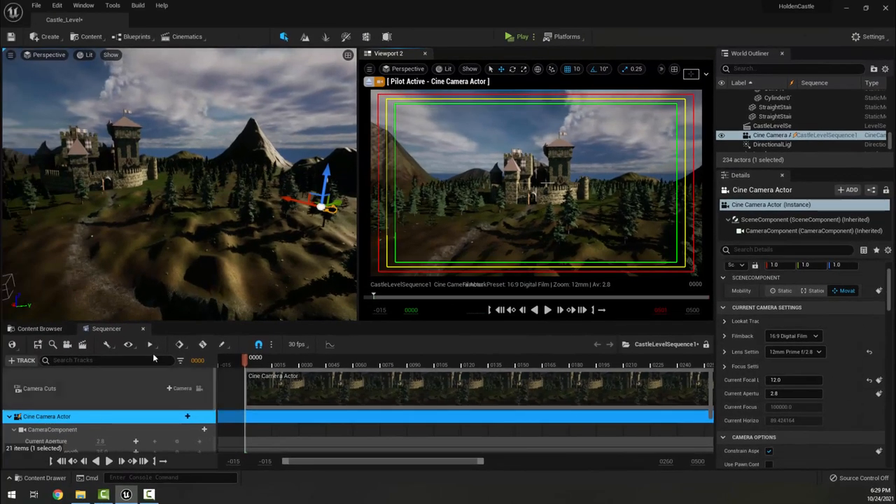
scroll(167, 392, down, 3)
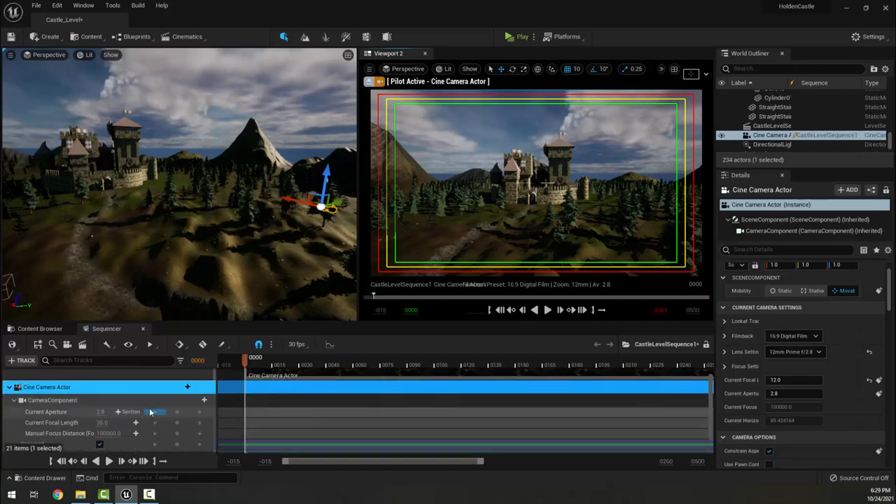
scroll(167, 384, down, 1)
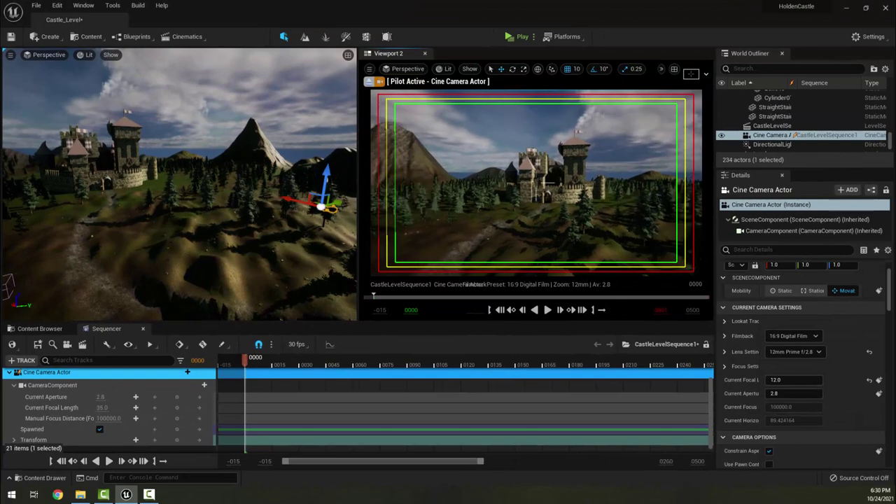
- Fly the piloted camera forward and turn it so the mountain sits left and the castle right
key(w)
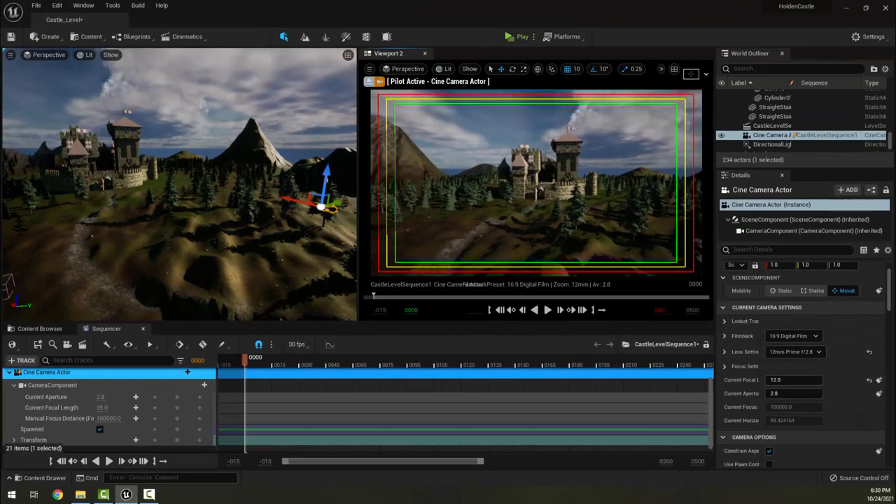
mouse_move(553, 187)
right_down()
mouse_move(504, 187)
mouse_move(519, 210)
right_up()
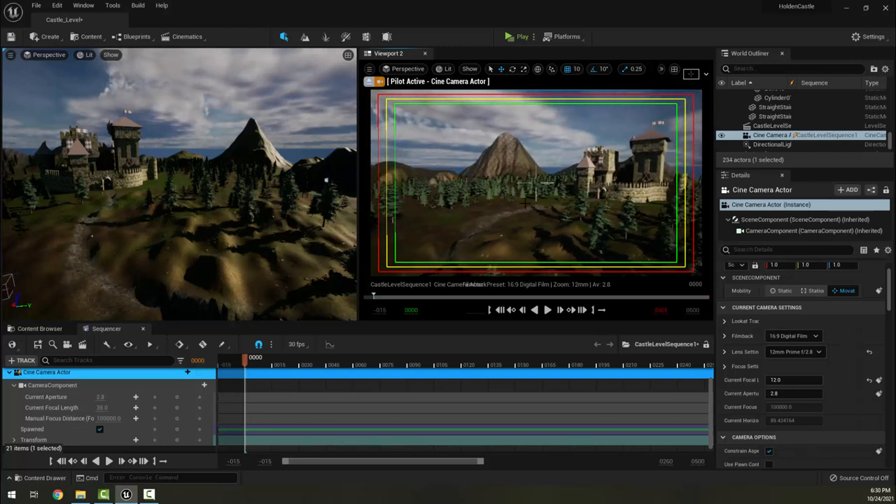
- Key the camera's start position, move to a new castle framing, and scrub back to preview
click(180, 443)
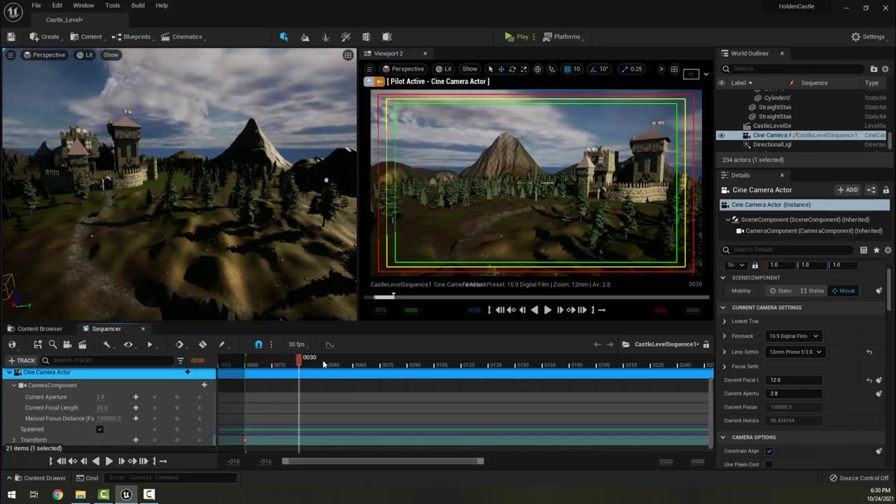
mouse_move(535, 186)
right_down()
mouse_move(525, 184)
mouse_move(546, 188)
mouse_move(537, 185)
right_up()
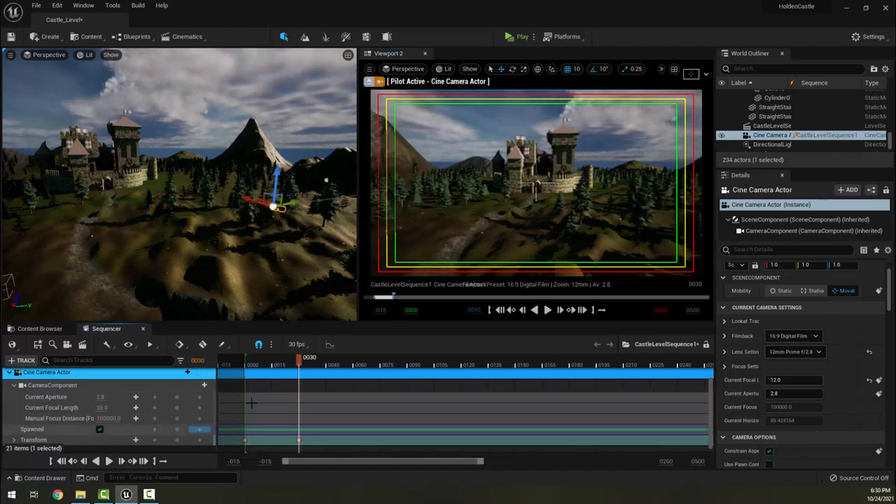
mouse_move(297, 362)
mouse_down()
mouse_move(243, 362)
mouse_move(300, 372)
mouse_up()
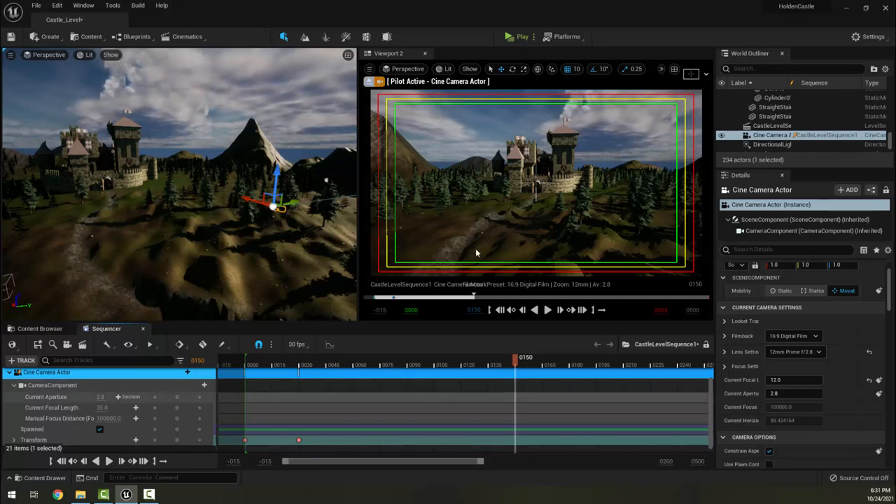
- Fly through the castle gate, aim at the courtyard stall and key that position at frame 180
right_drag(537, 183, 537, 184)
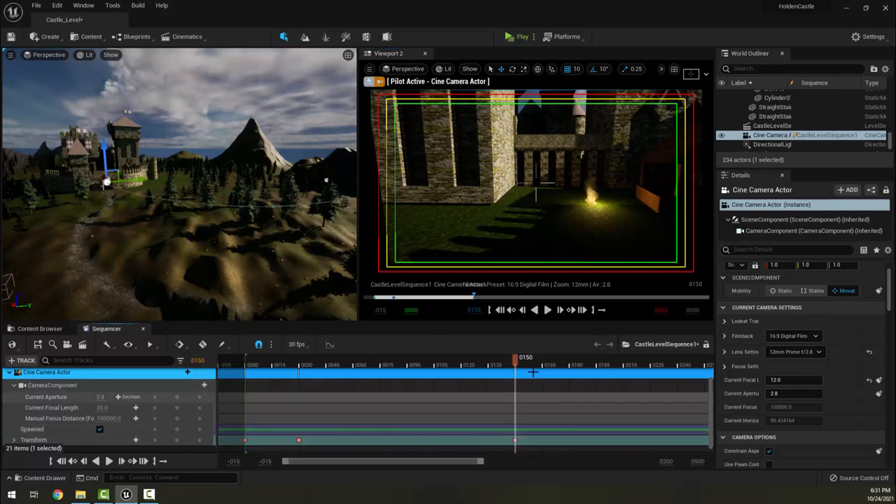
mouse_move(516, 360)
mouse_down()
mouse_move(357, 359)
mouse_move(524, 359)
mouse_move(348, 360)
mouse_up()
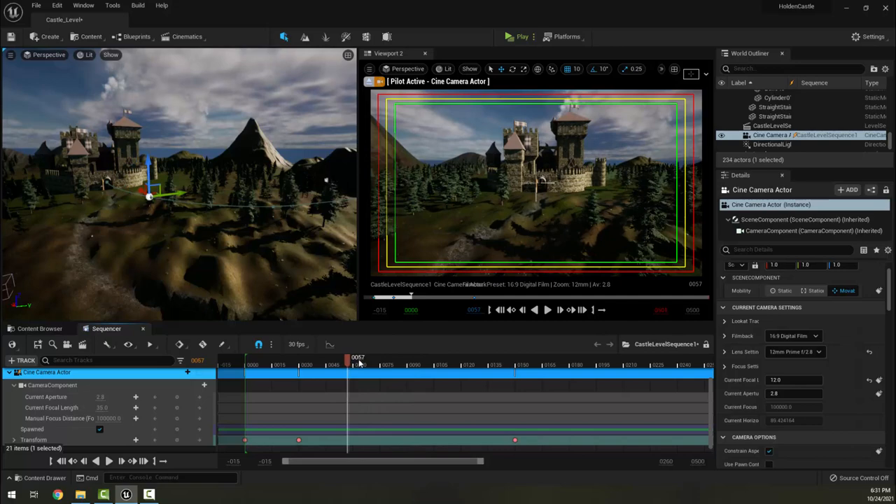
drag(361, 363, 520, 363)
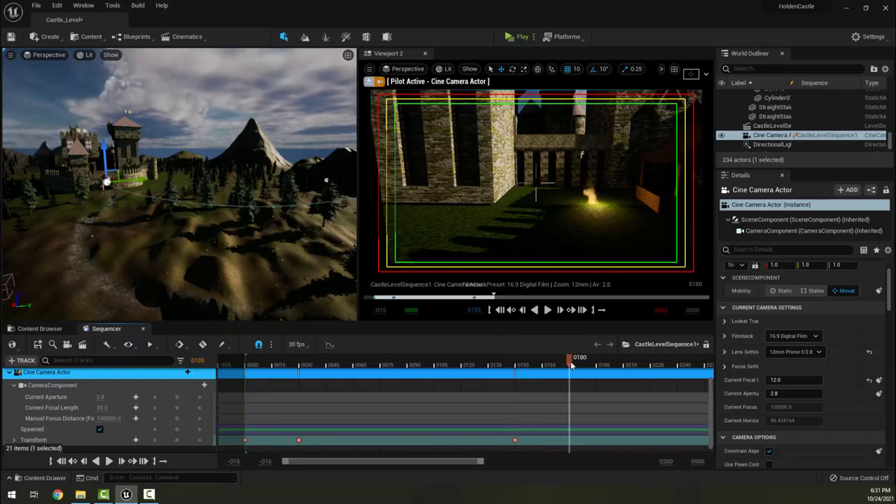
mouse_move(508, 280)
right_down()
mouse_move(546, 280)
mouse_move(532, 274)
right_up()
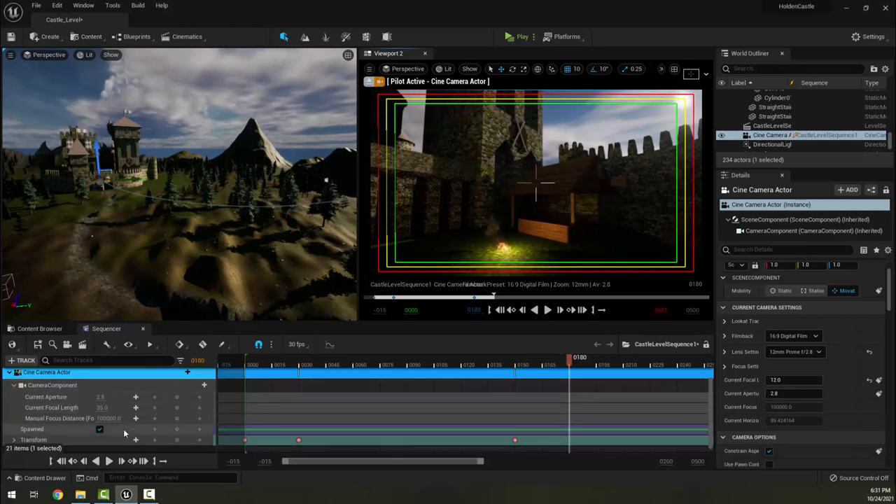
click(177, 441)
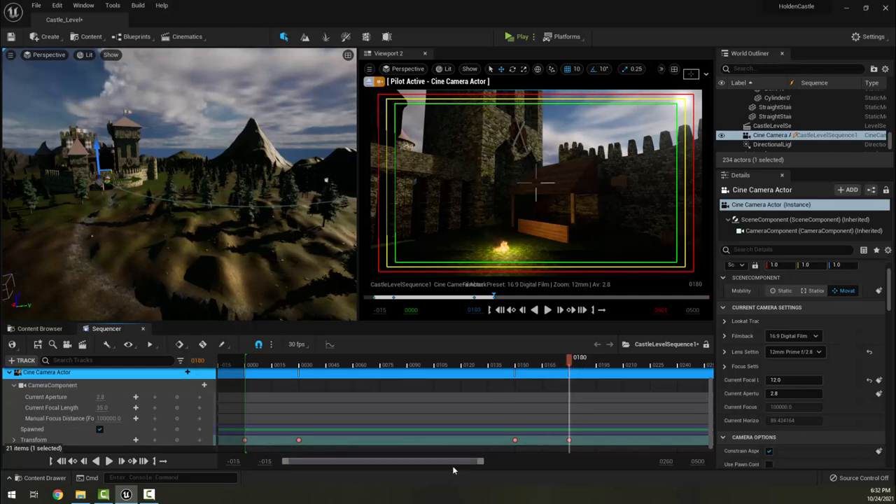
drag(455, 464, 550, 463)
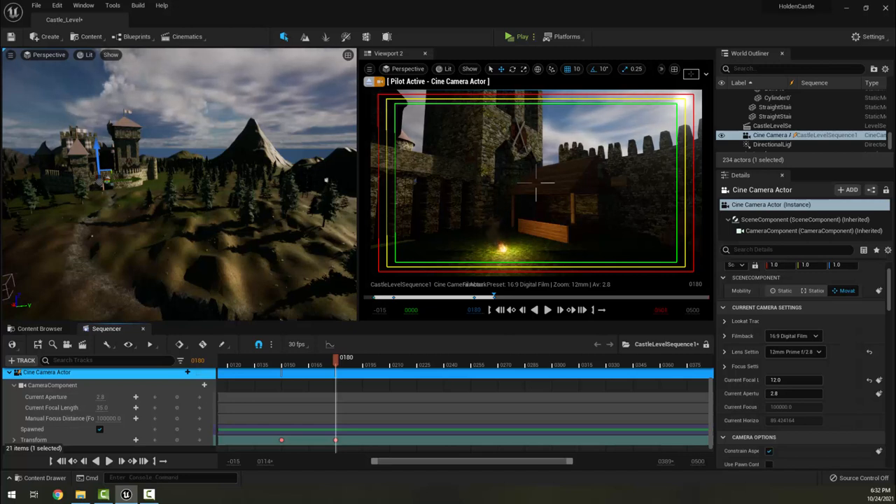
scroll(536, 184, down, 3)
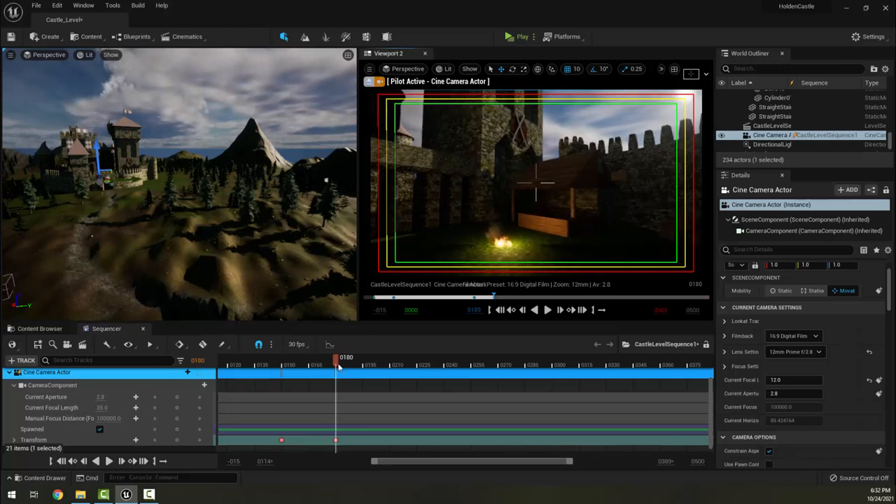
- Fly up toward the rooftops, key it at frame 270, then scrub and play back the camera path
drag(355, 366, 499, 367)
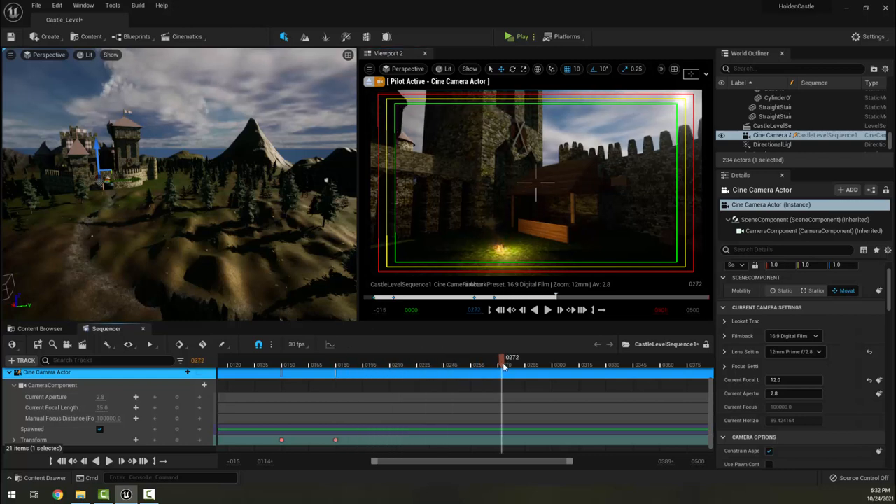
right_drag(536, 184, 537, 184)
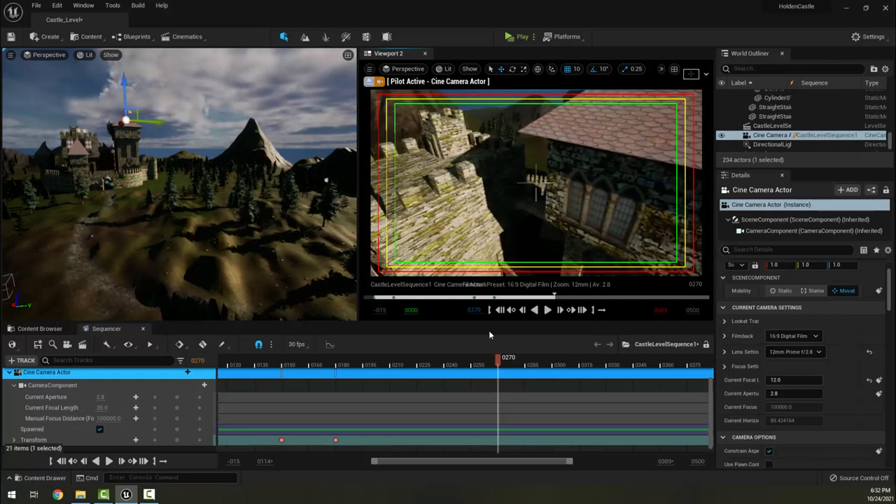
click(176, 439)
mouse_move(492, 362)
mouse_down()
mouse_move(260, 361)
mouse_move(516, 365)
mouse_move(258, 361)
mouse_up()
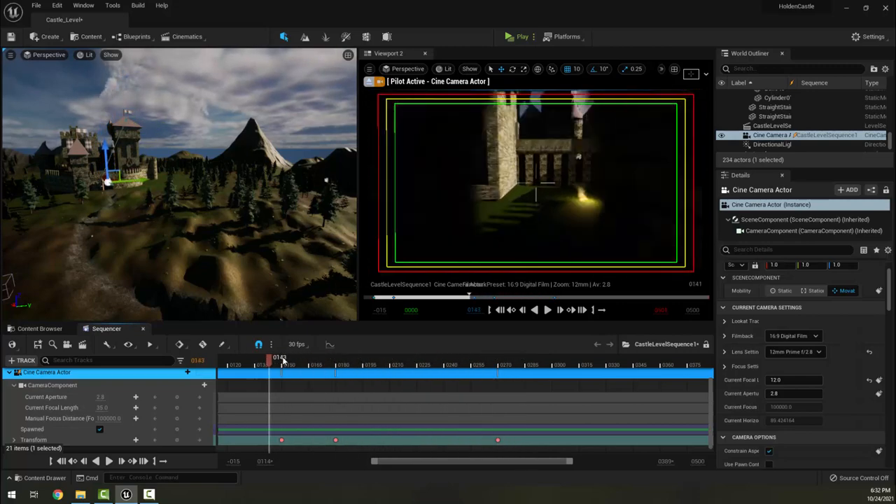
mouse_move(287, 360)
mouse_down()
mouse_move(358, 360)
mouse_move(333, 359)
mouse_up()
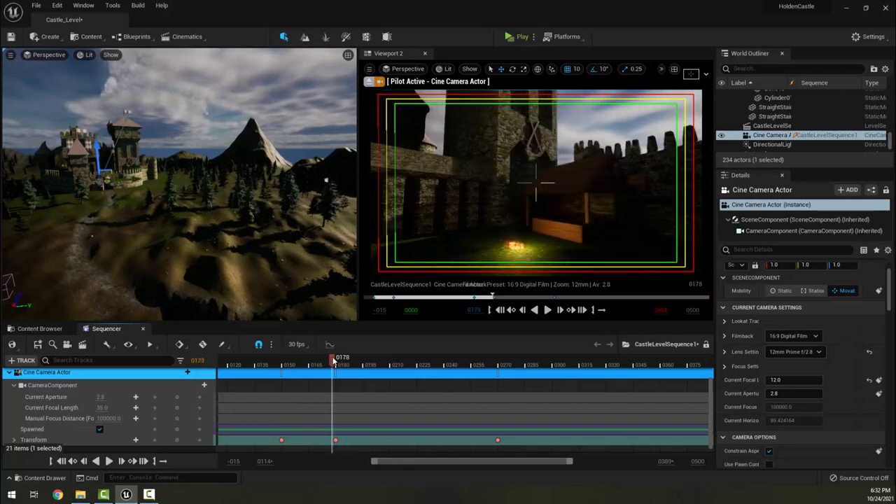
click(548, 310)
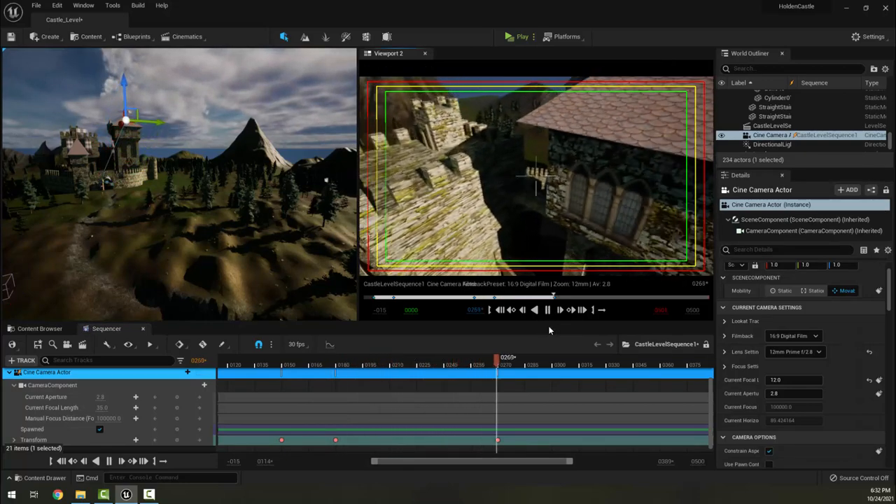
drag(552, 359, 425, 359)
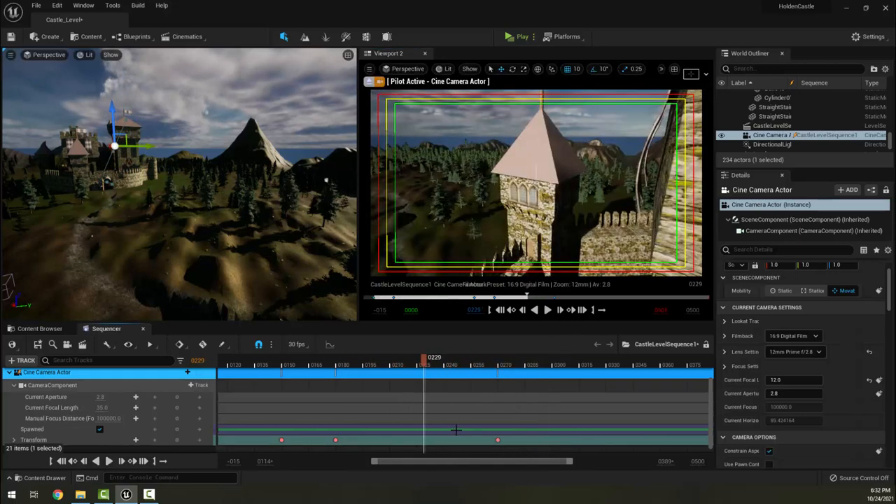
click(497, 441)
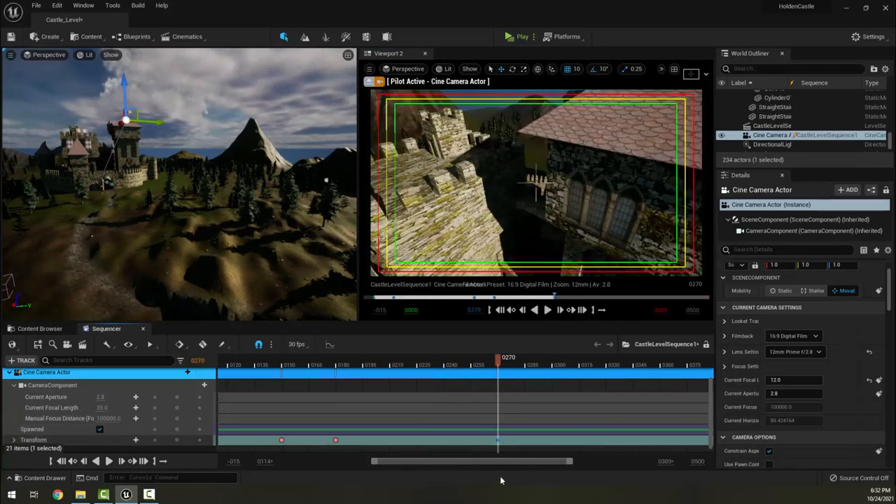
drag(497, 439, 465, 440)
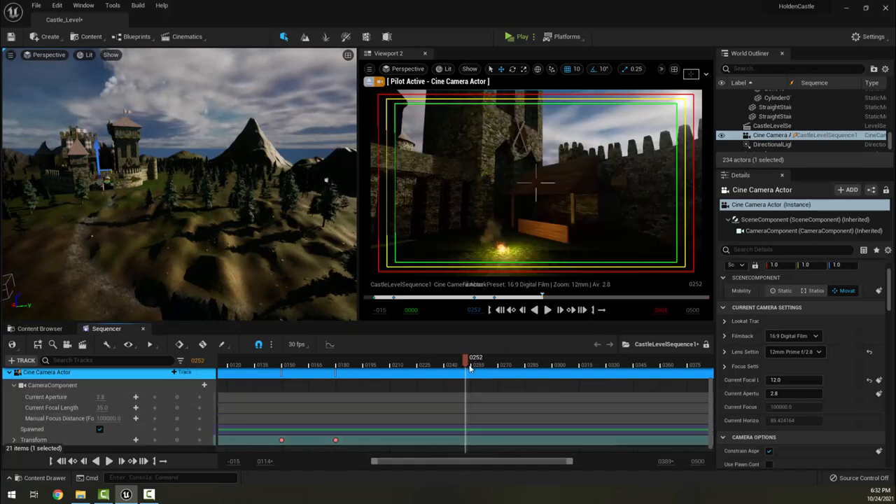
- At frame 270 raise Location Z and lower Rotation Z to frame the tower, then re-key and preview
drag(467, 366, 489, 369)
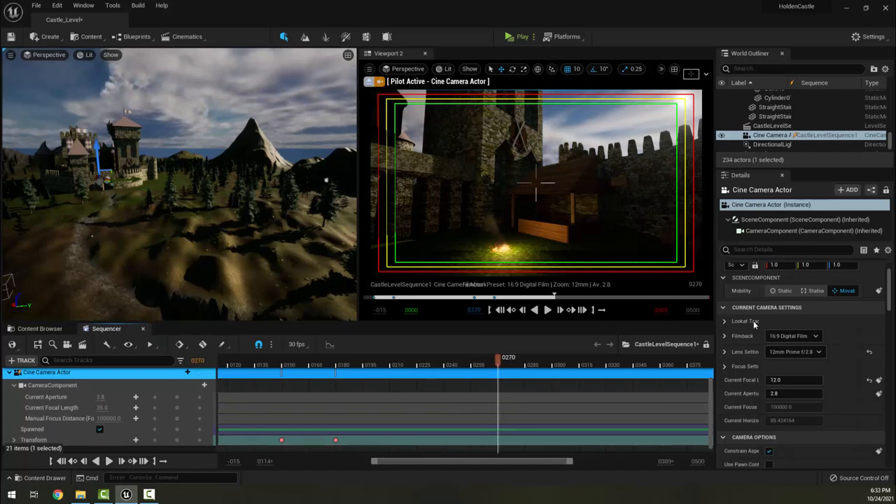
scroll(838, 317, up, 2)
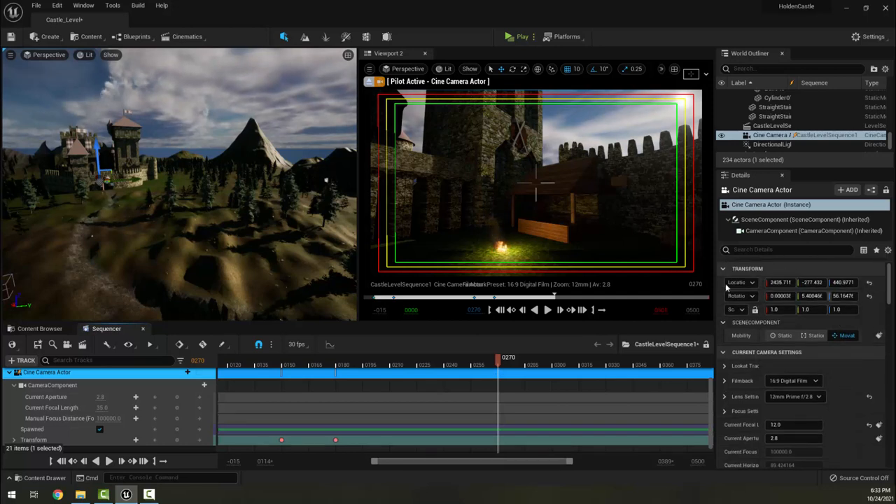
mouse_move(837, 283)
mouse_down()
mouse_move(889, 282)
mouse_move(857, 282)
mouse_up()
text(3036)
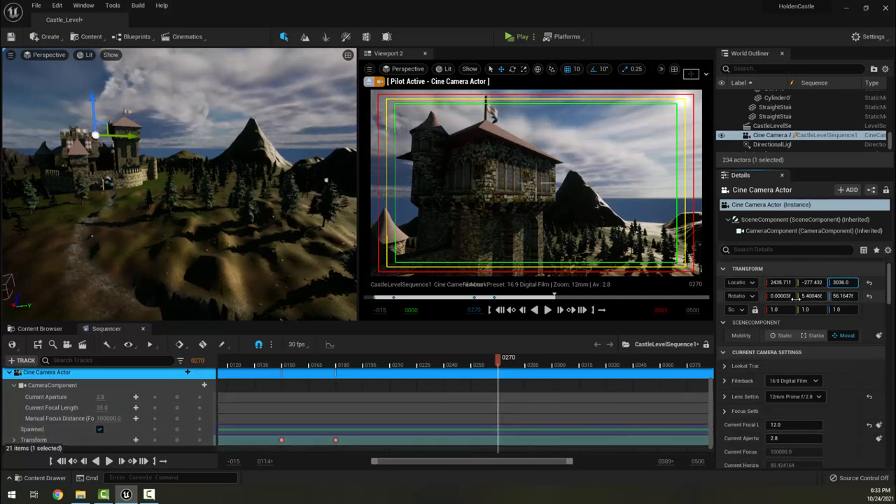
click(844, 296)
drag(843, 296, 805, 296)
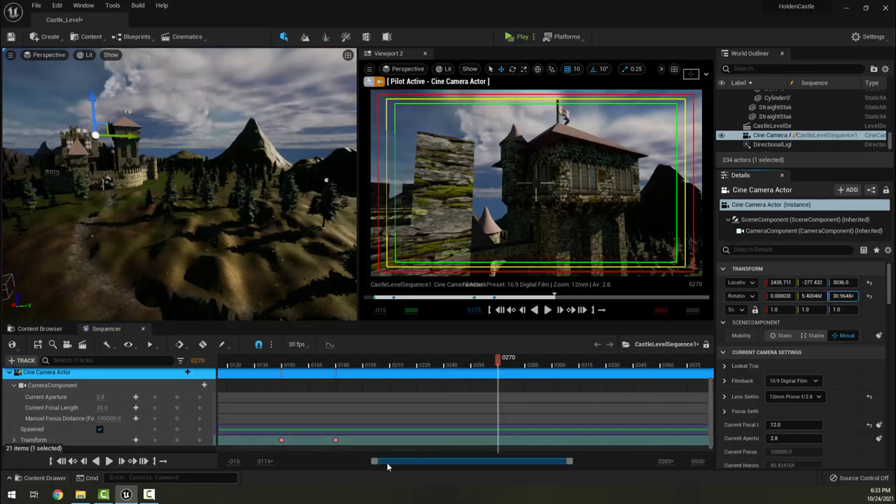
click(178, 442)
mouse_move(498, 367)
mouse_down()
mouse_move(273, 366)
mouse_move(516, 365)
mouse_up()
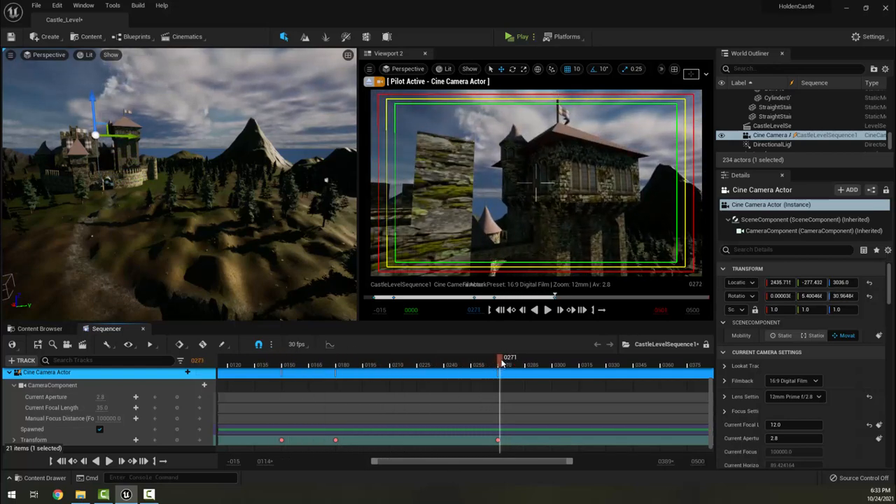
- Fly to a new angle on the towers and key it at frame 344, then preview the move
drag(530, 363, 636, 364)
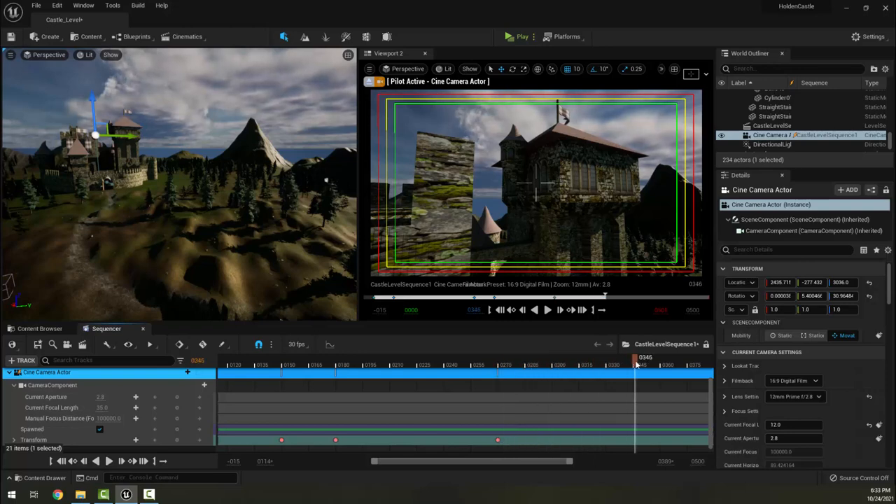
right_drag(536, 184, 535, 183)
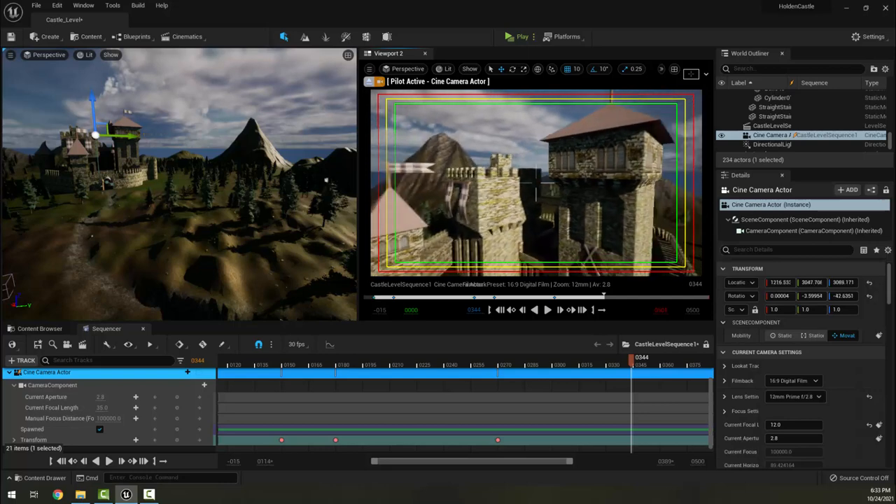
mouse_move(84, 439)
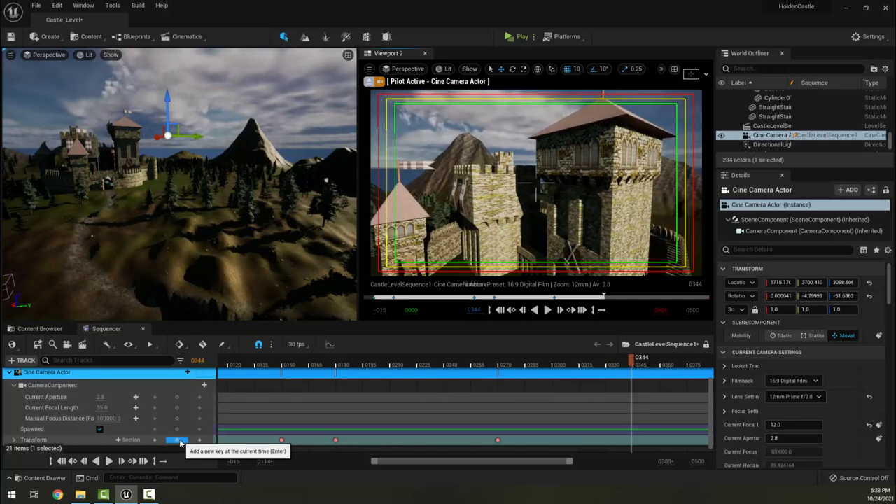
click(180, 442)
mouse_move(632, 362)
mouse_down()
mouse_move(509, 364)
mouse_move(650, 364)
mouse_up()
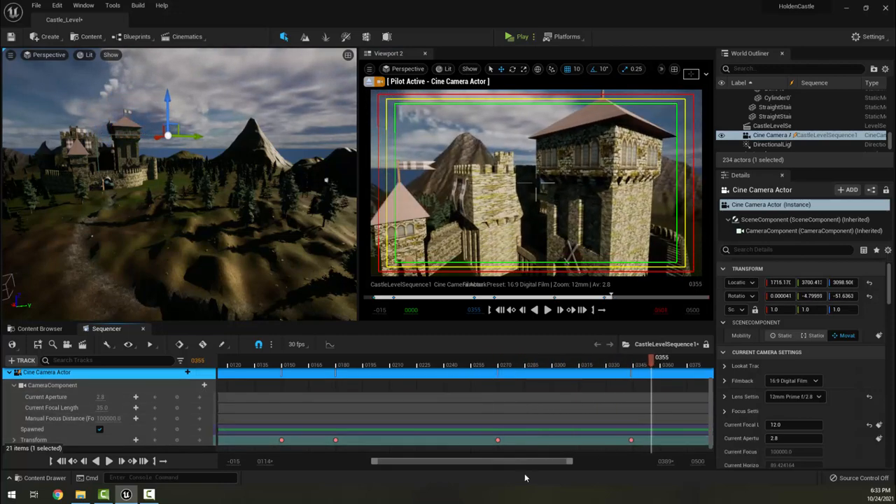
drag(536, 462, 641, 461)
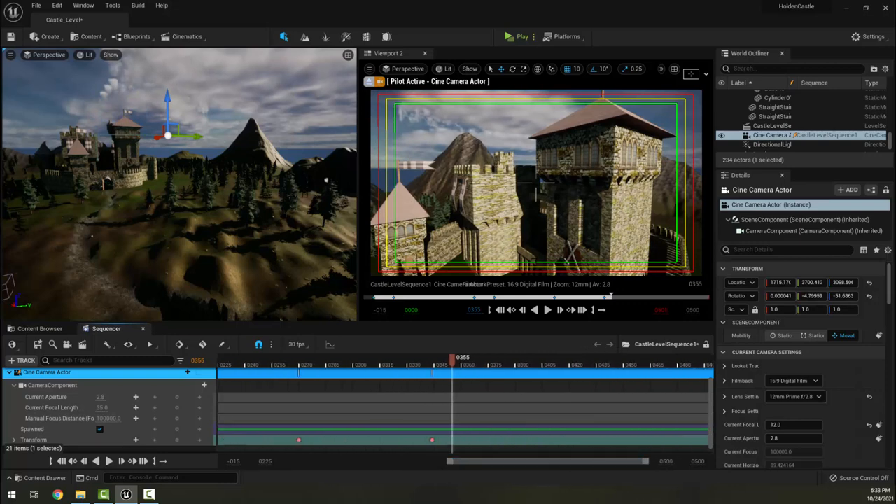
- Fly on toward the tower and key camera positions at frames 390 and 435
mouse_move(536, 184)
right_down()
mouse_move(490, 185)
mouse_move(509, 316)
right_up()
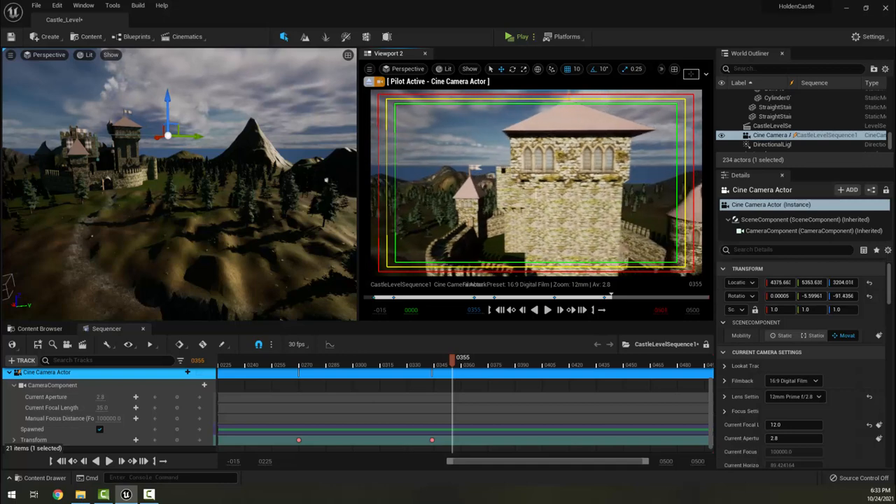
drag(452, 359, 459, 361)
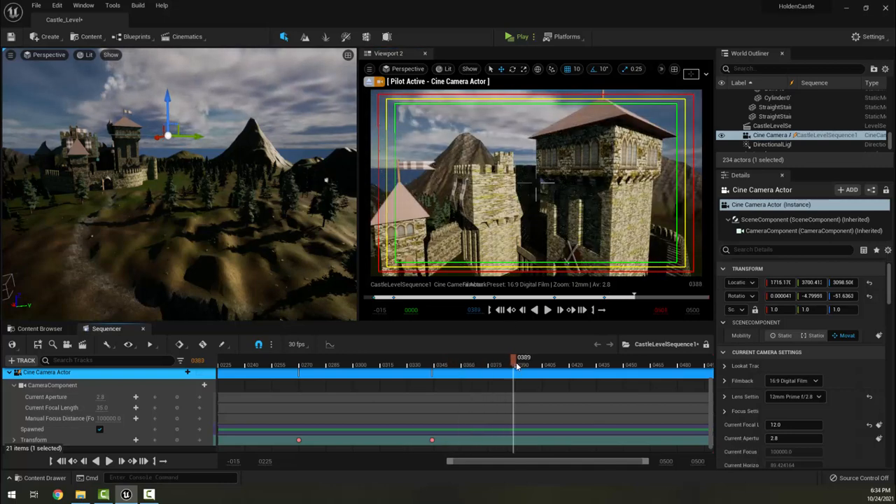
right_drag(535, 210, 490, 210)
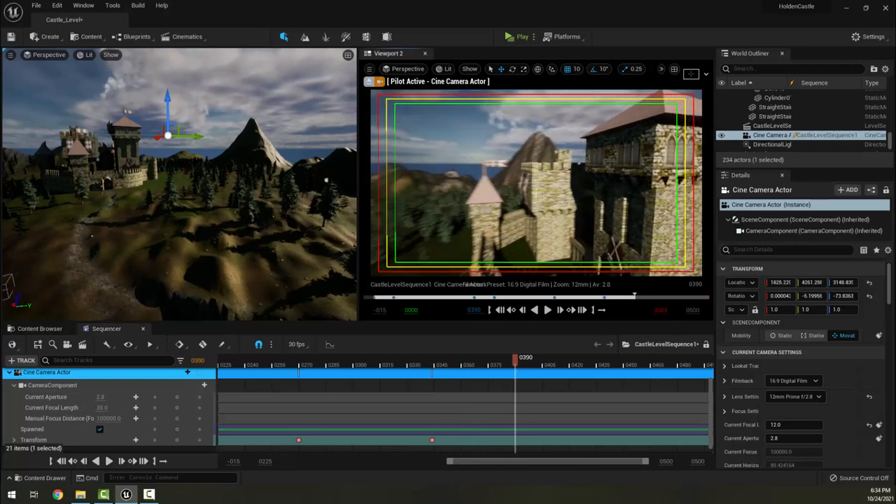
right_drag(535, 182, 490, 196)
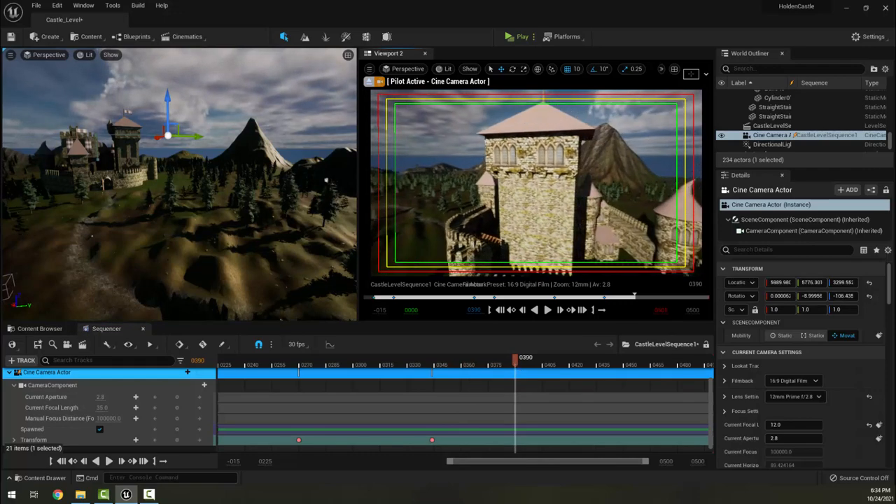
click(177, 440)
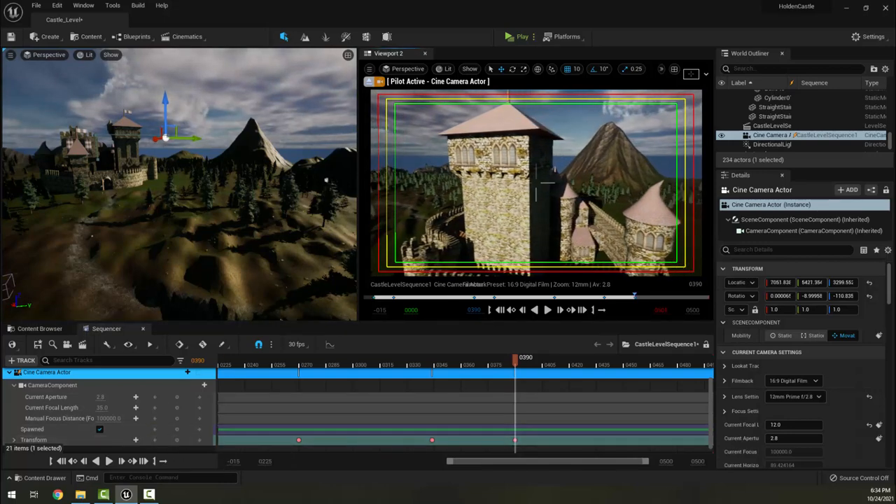
drag(516, 359, 587, 364)
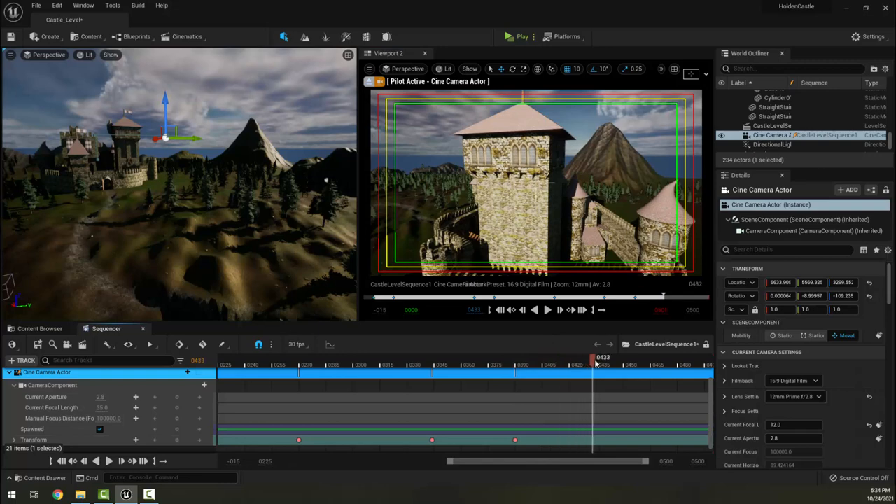
right_drag(536, 184, 536, 184)
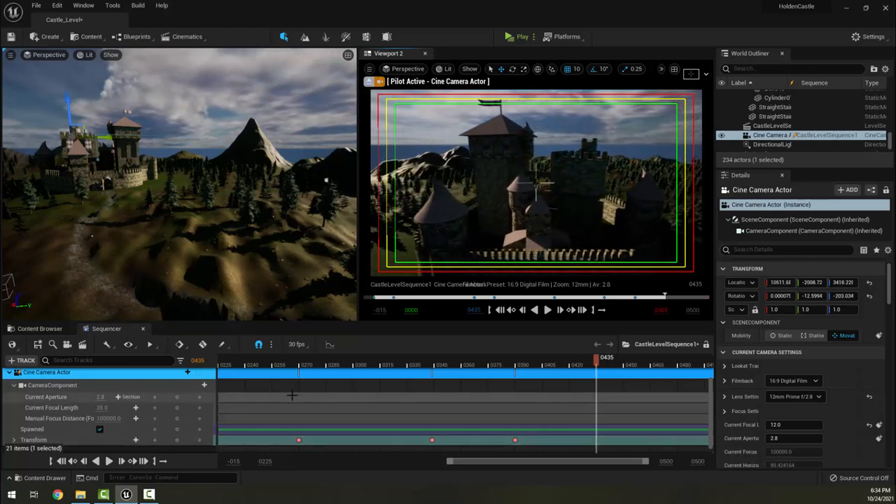
click(177, 440)
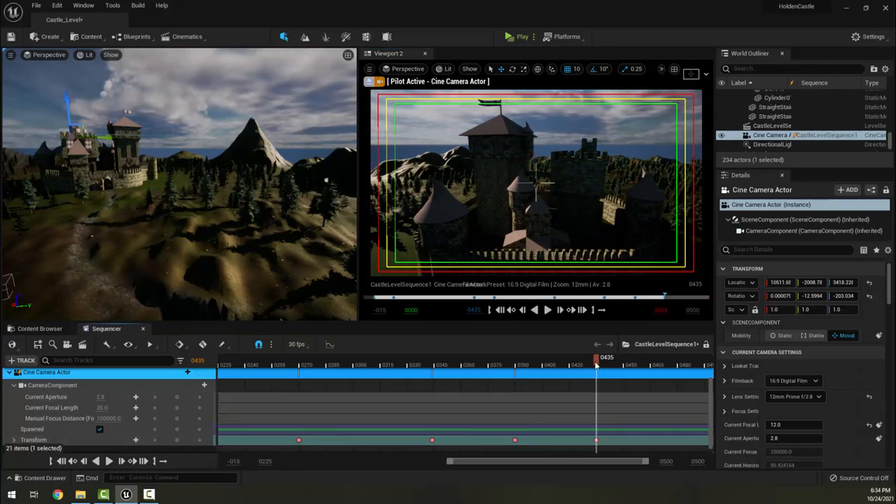
- At frame 500 fly the camera out to frame the whole castle from a distance and review the motion
mouse_move(596, 364)
mouse_down()
mouse_move(350, 364)
mouse_move(729, 366)
mouse_up()
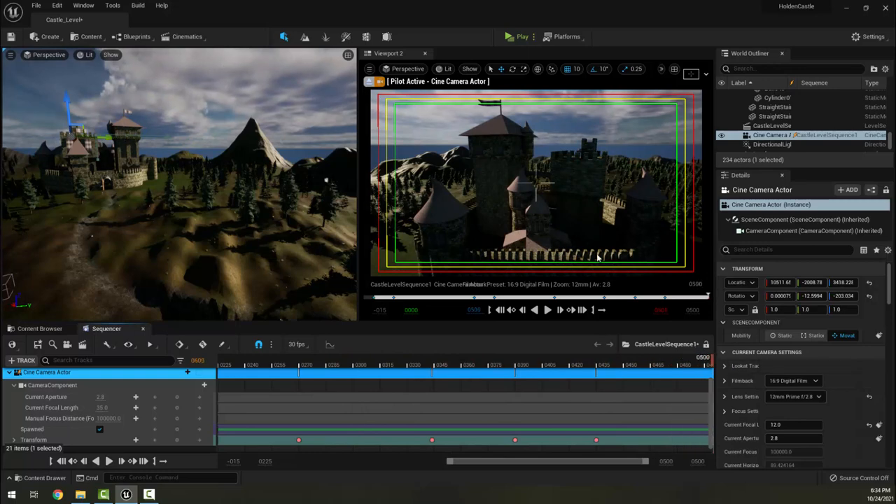
mouse_move(536, 186)
right_down()
mouse_move(546, 183)
mouse_move(508, 184)
mouse_move(549, 183)
right_up()
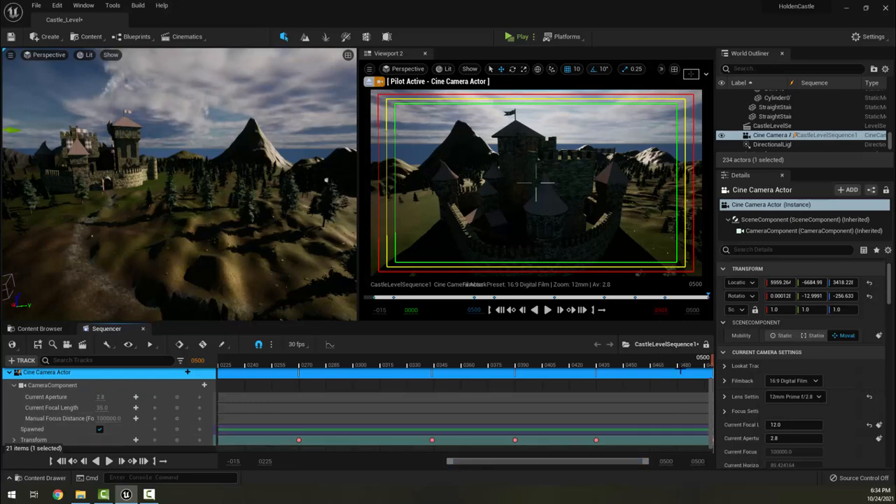
mouse_move(695, 365)
mouse_down()
mouse_move(677, 365)
mouse_move(728, 366)
mouse_up()
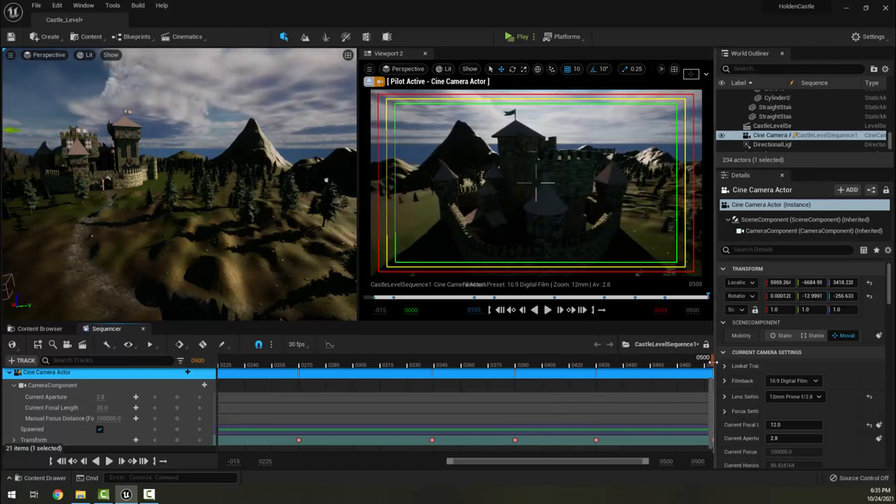
- Key Current Focal Length at frame 450, undo an edit so it stays at 12, and move to frame 500
drag(714, 365, 626, 363)
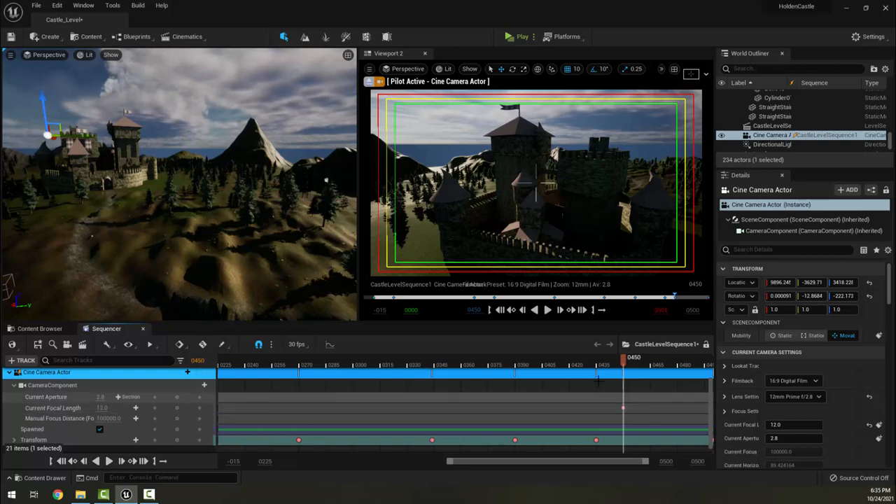
drag(665, 365, 711, 365)
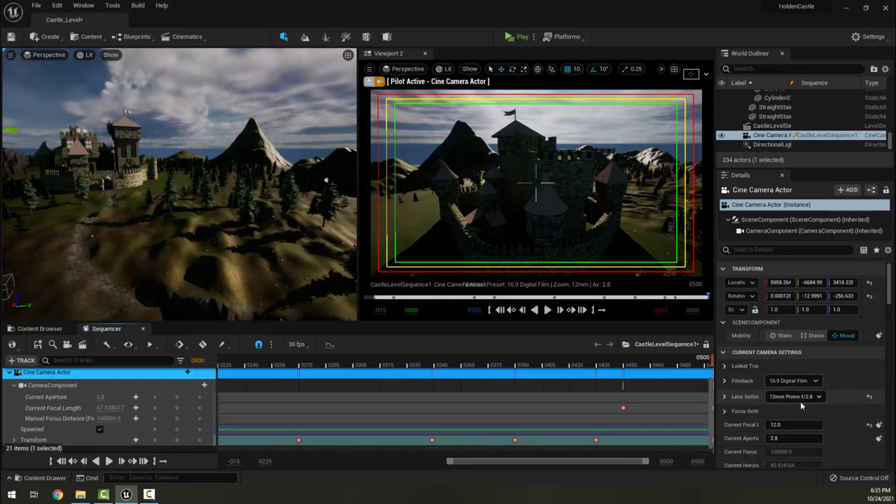
click(773, 425)
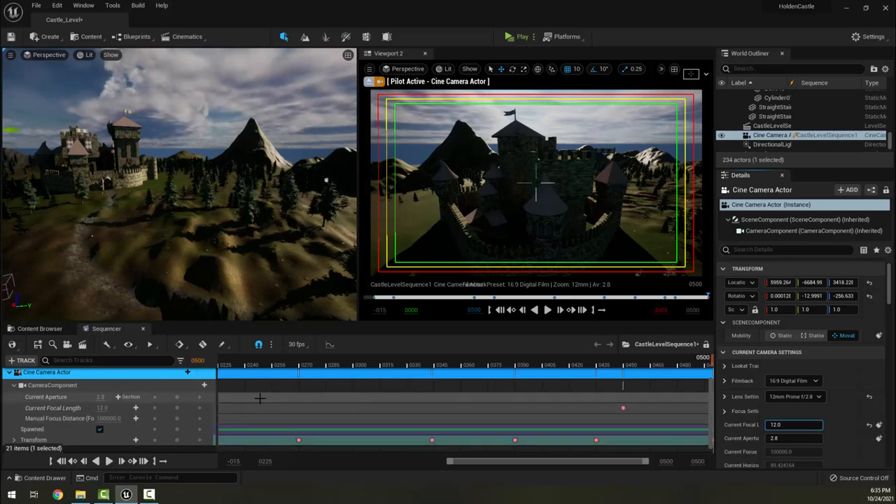
key(ctrl+z)
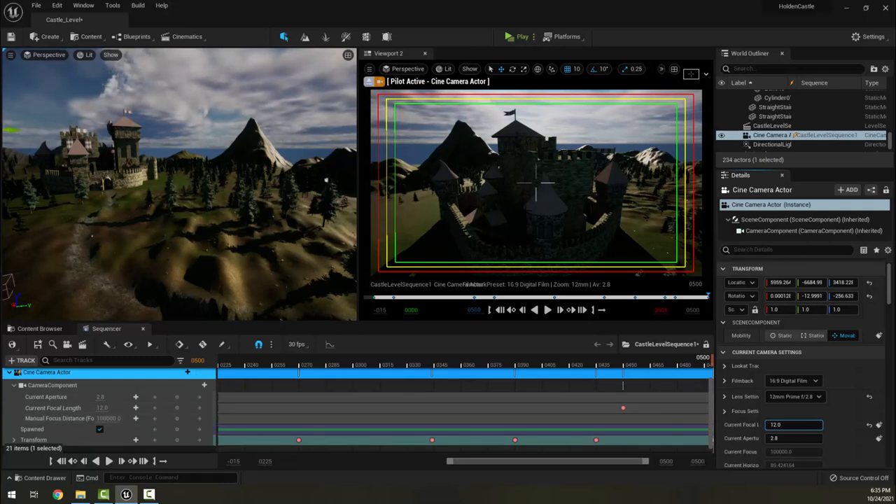
click(615, 464)
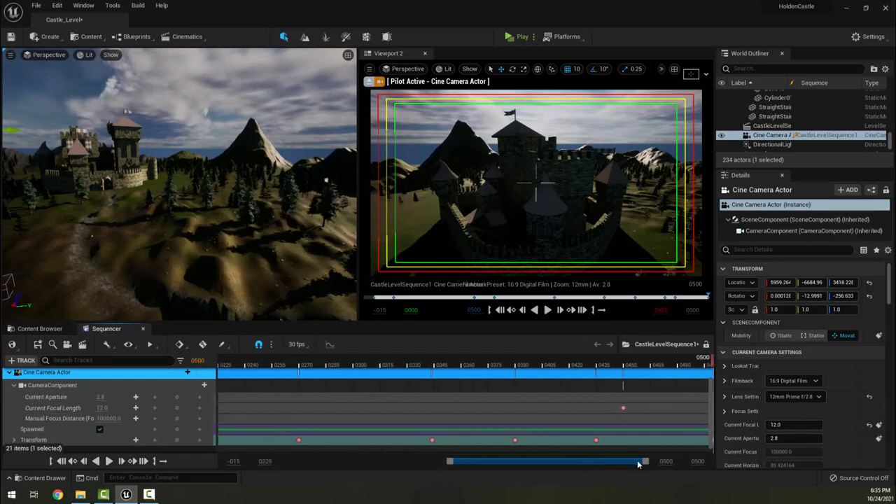
click(547, 312)
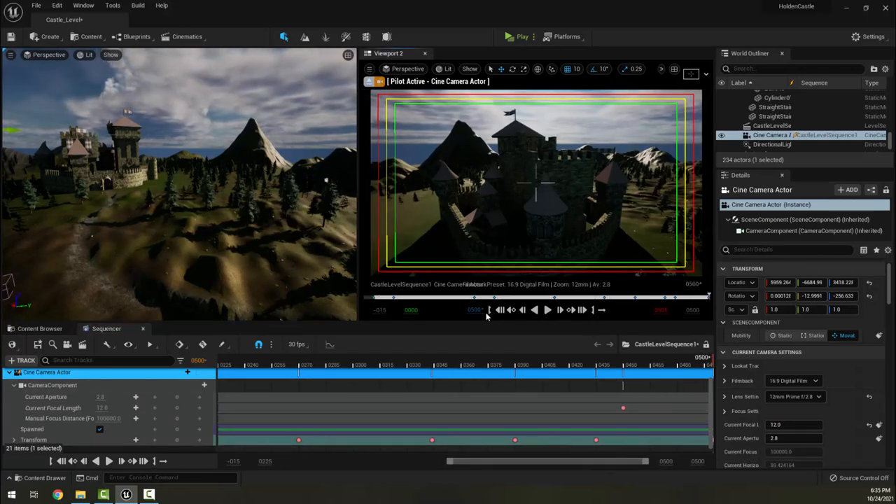
click(547, 311)
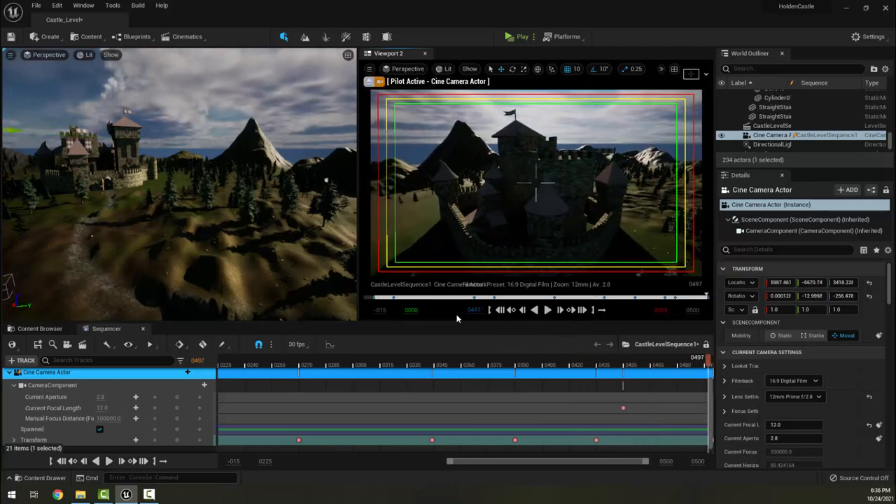
scroll(46, 375, up, 2)
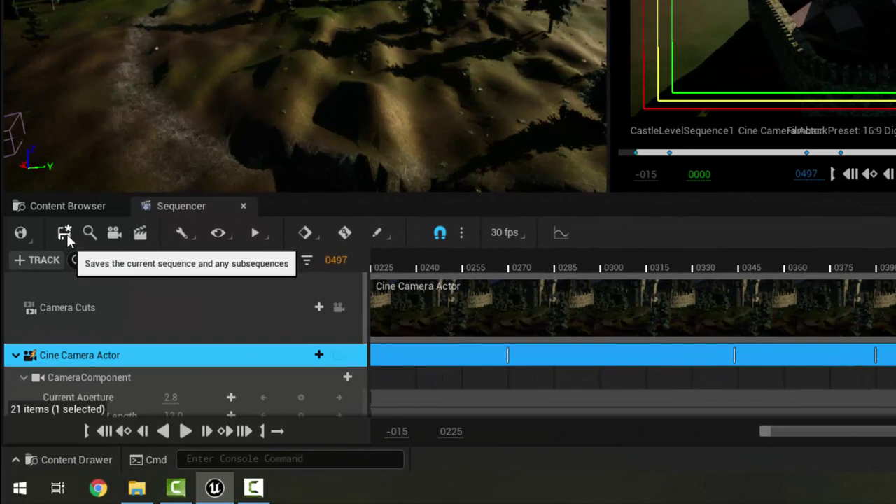
- Save the level sequence and set Render Movie to AVI video with no audio
click(65, 233)
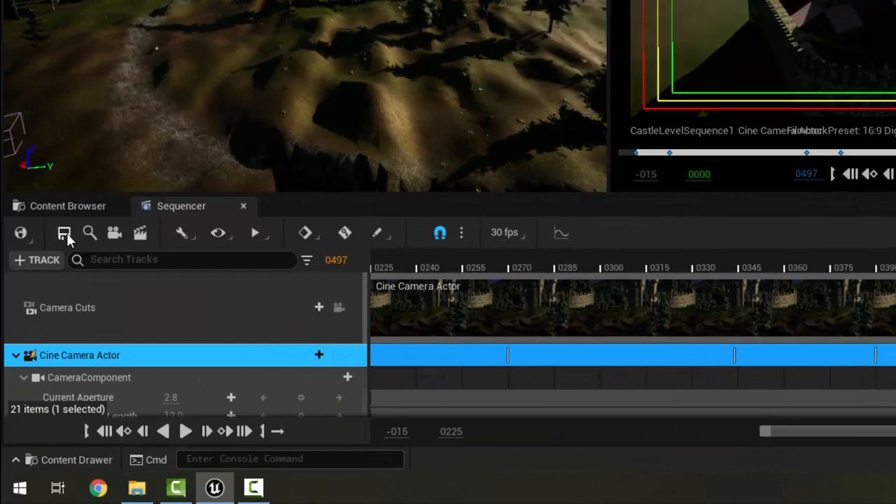
click(141, 235)
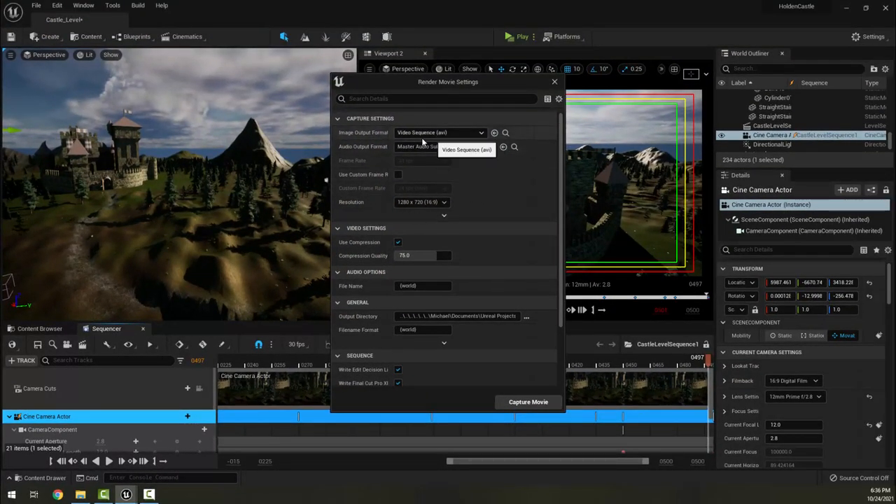
click(473, 136)
click(382, 139)
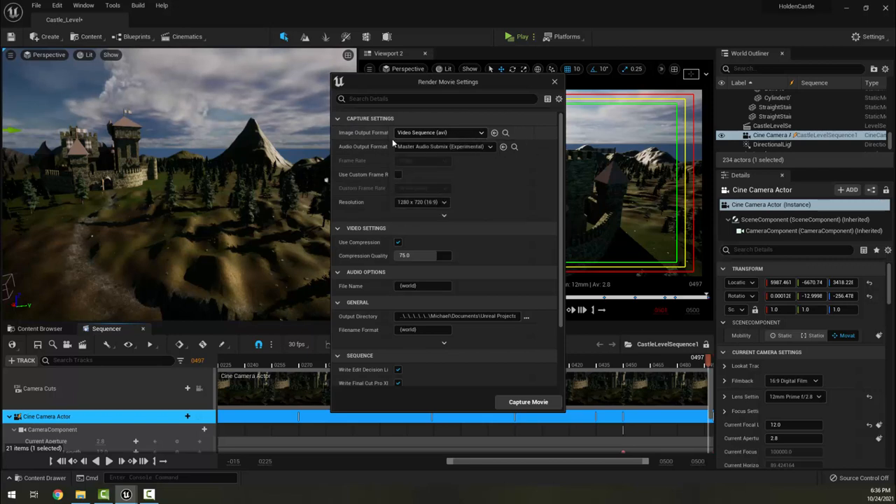
click(476, 147)
click(431, 182)
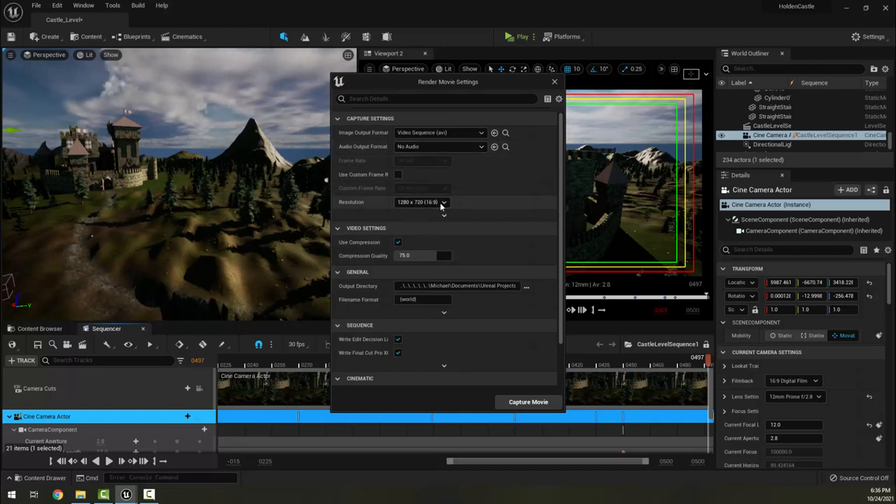
- Set the render resolution to 1920 x 1080 and compression quality to 75
click(441, 204)
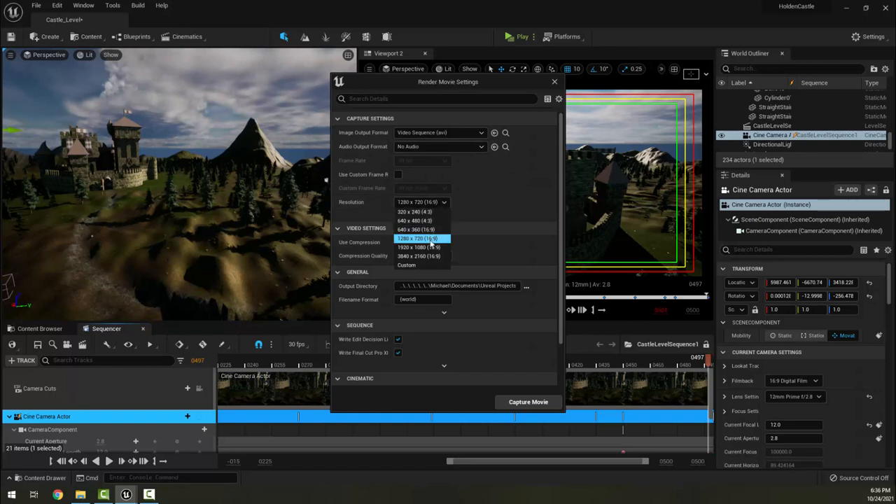
click(413, 248)
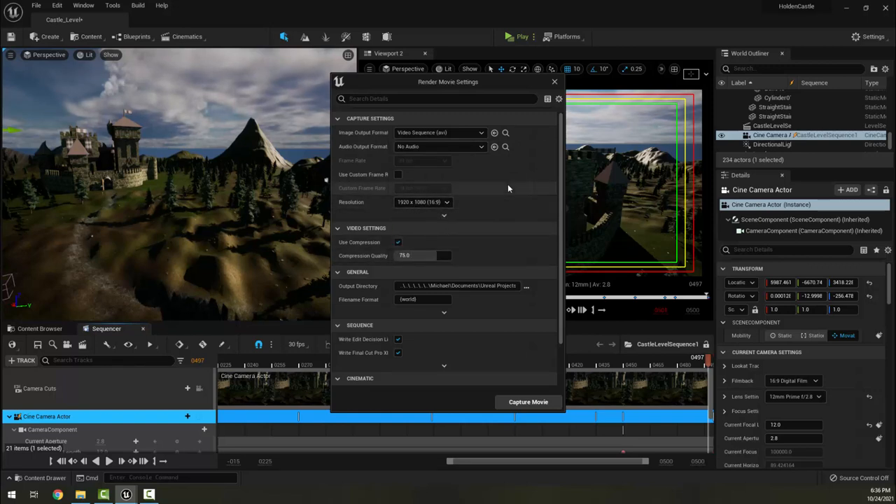
click(403, 255)
text(75)
key(Return)
drag(402, 256, 428, 264)
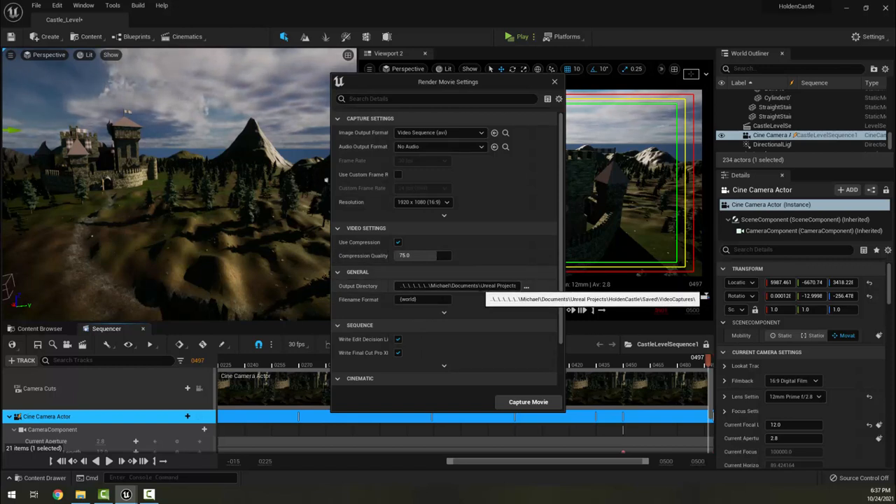
- Start Capture Movie, saving the level first, and let the AVI render finish
click(534, 404)
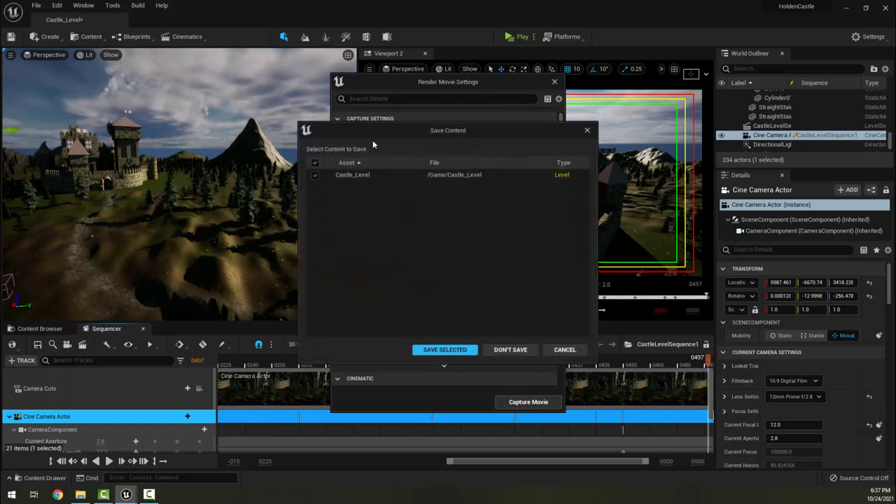
click(458, 350)
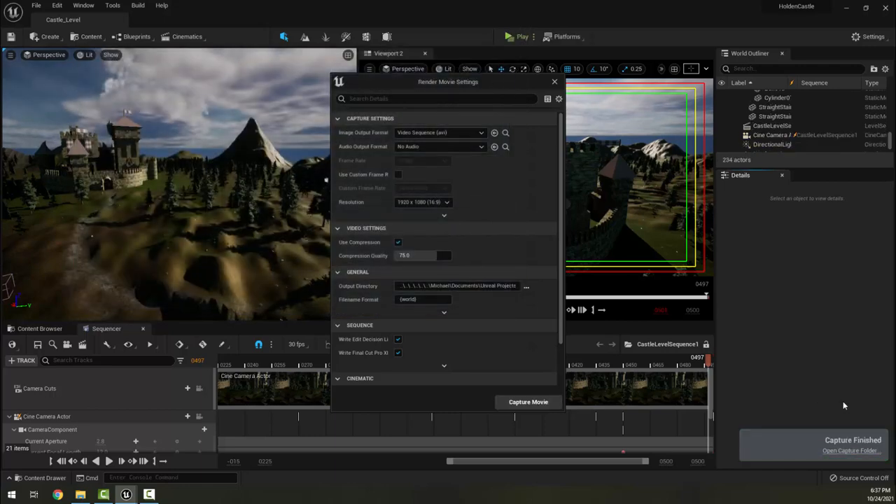
- Play Castle_Level_(2).avi from the VideoCaptures folder full-screen in VLC, then close the player
click(863, 452)
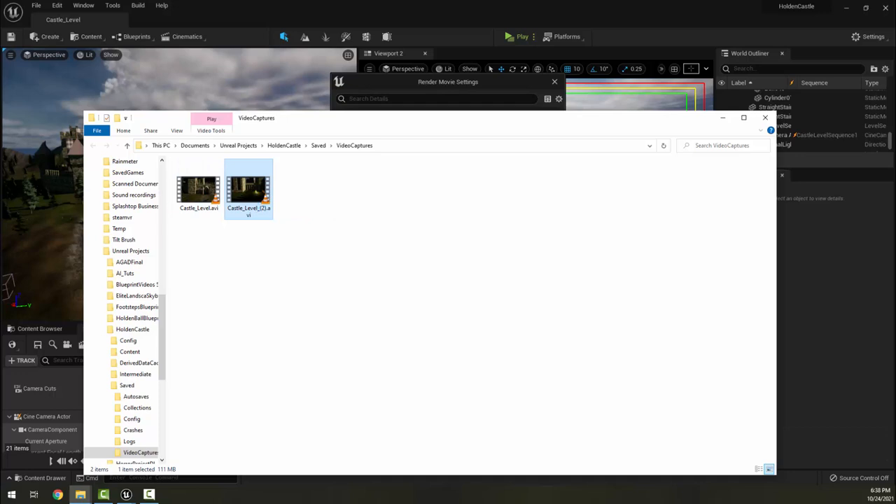
double_click(272, 204)
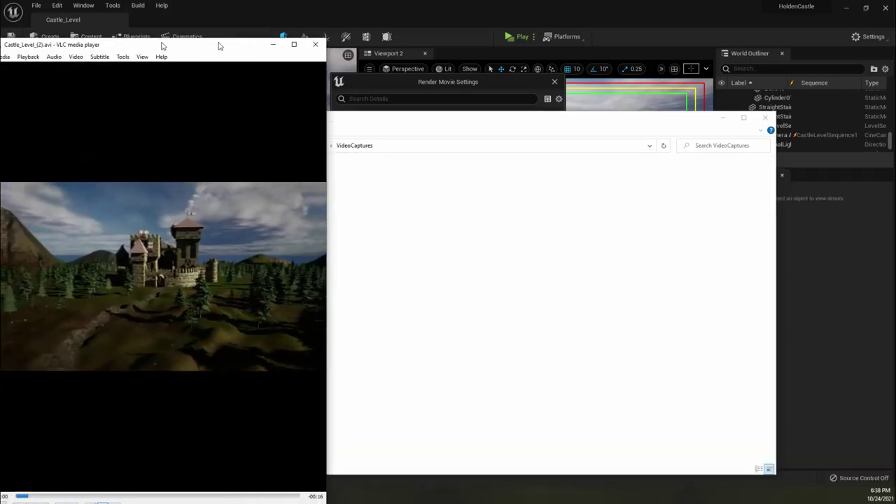
drag(164, 41, 371, 3)
double_click(372, 4)
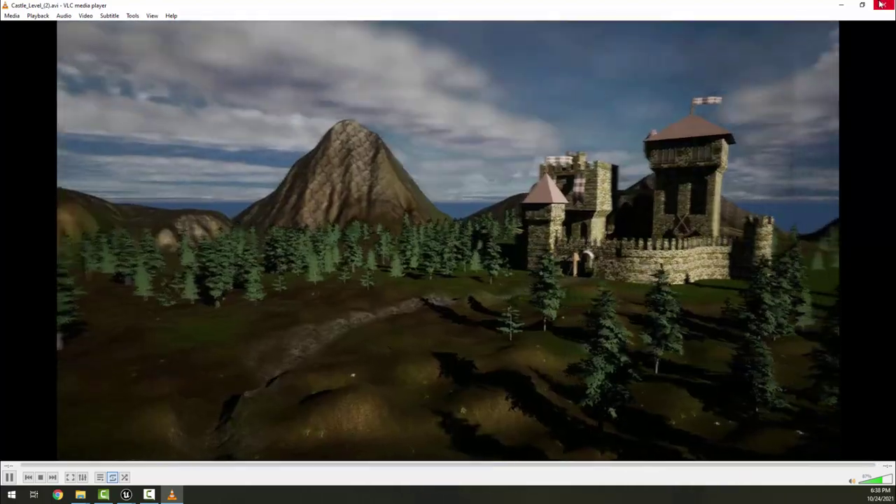
click(884, 5)
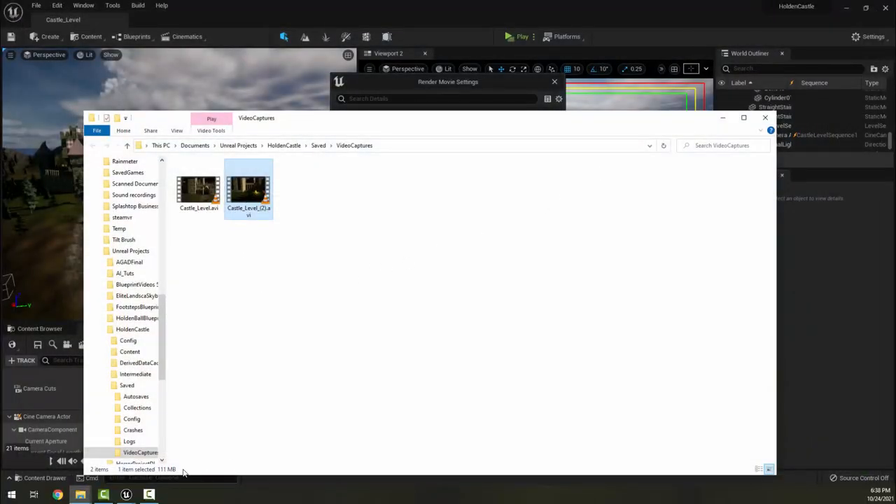
- Close the capture folder window and the Render Movie Settings dialog
click(766, 119)
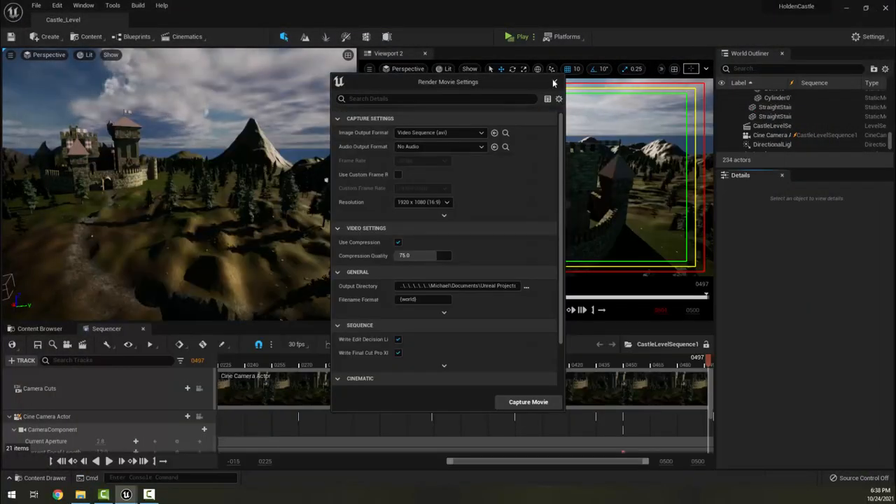
click(555, 83)
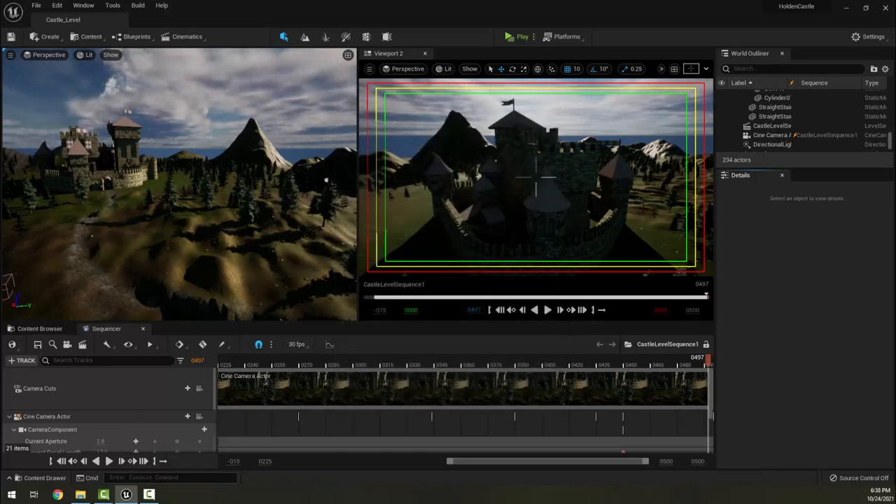
- Select CastleLevelSequence1 in the Outliner and fly the view toward the castle
click(50, 330)
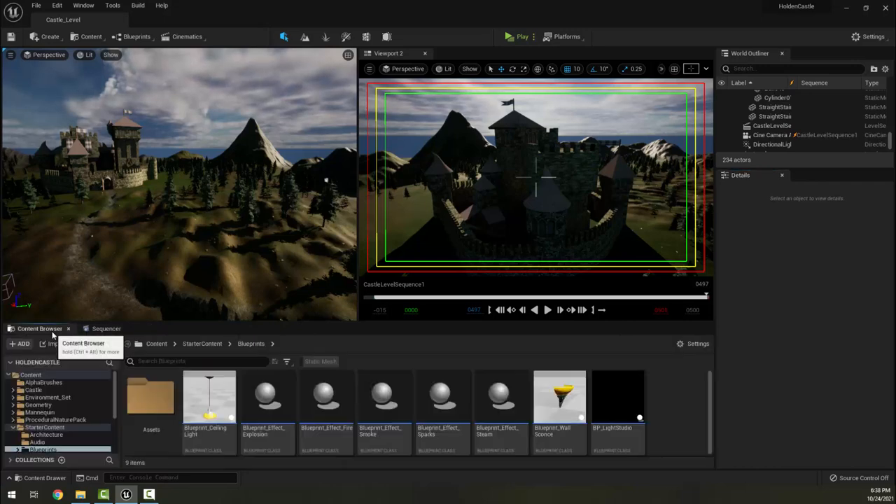
right_drag(146, 236, 210, 238)
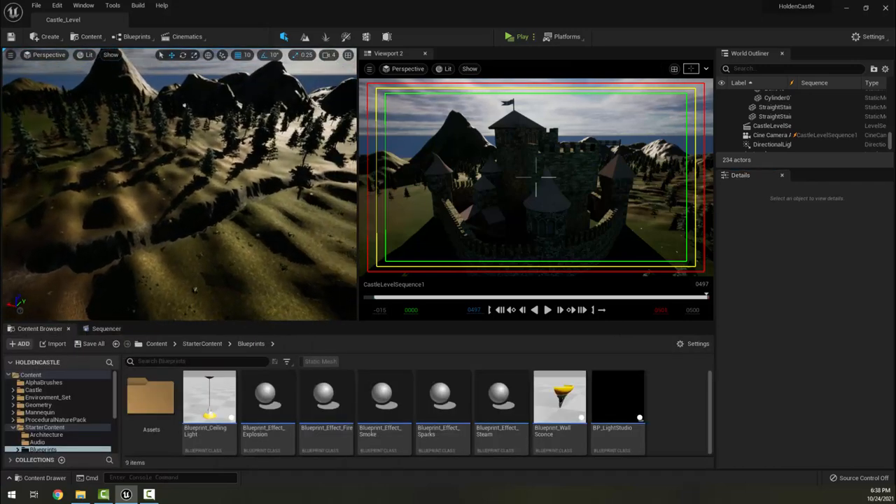
click(785, 126)
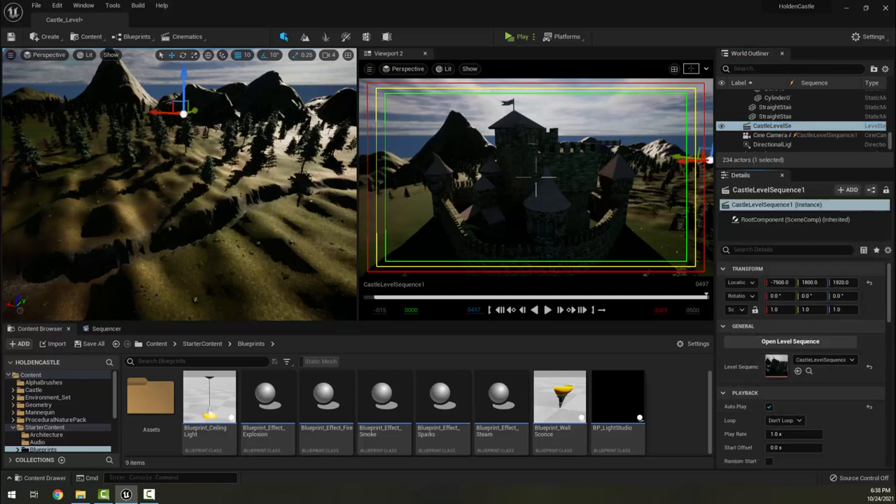
right_drag(179, 182, 178, 182)
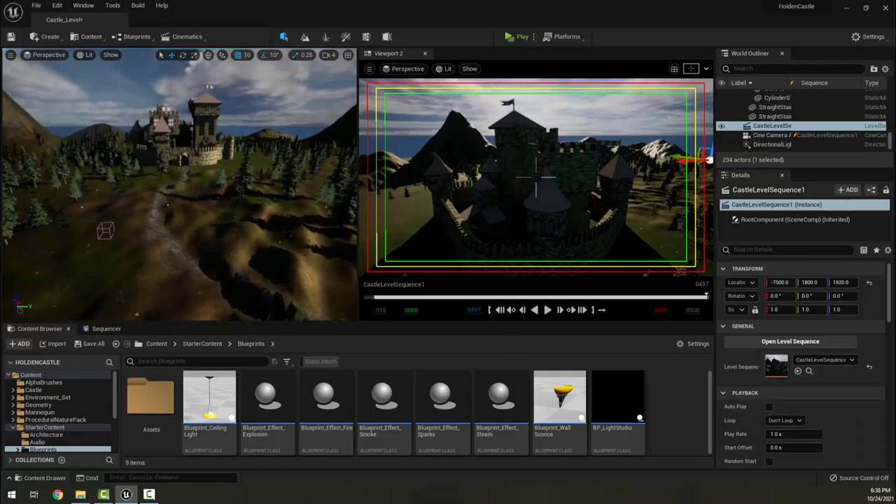
right_drag(178, 182, 178, 182)
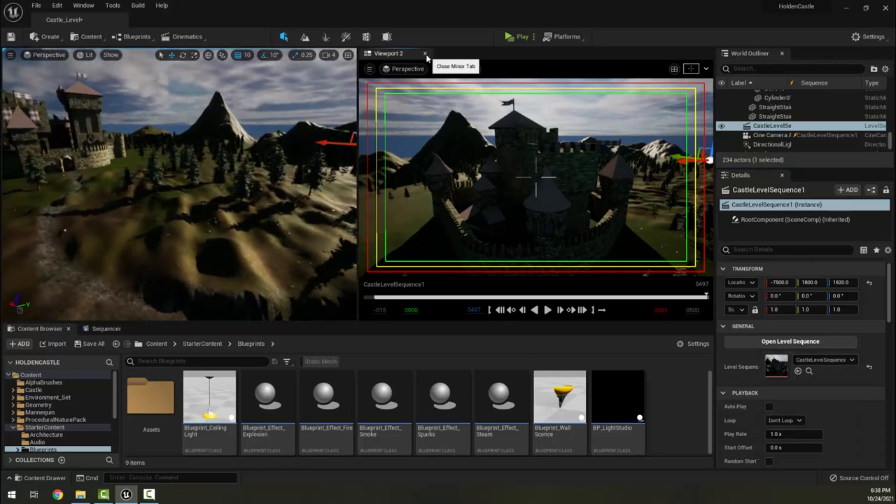
- Close Viewport 2, set Play to run in the Selected Viewport, test briefly, and collapse Castle_export
click(426, 54)
click(534, 37)
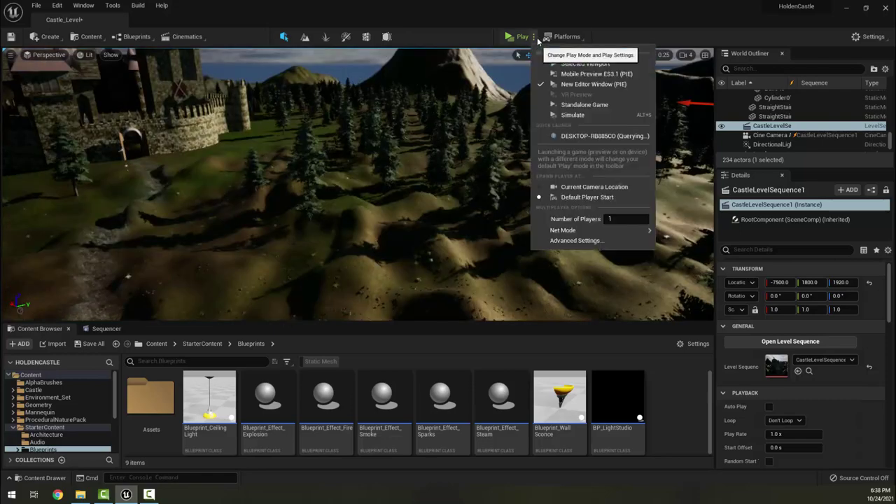
click(583, 65)
key(Escape)
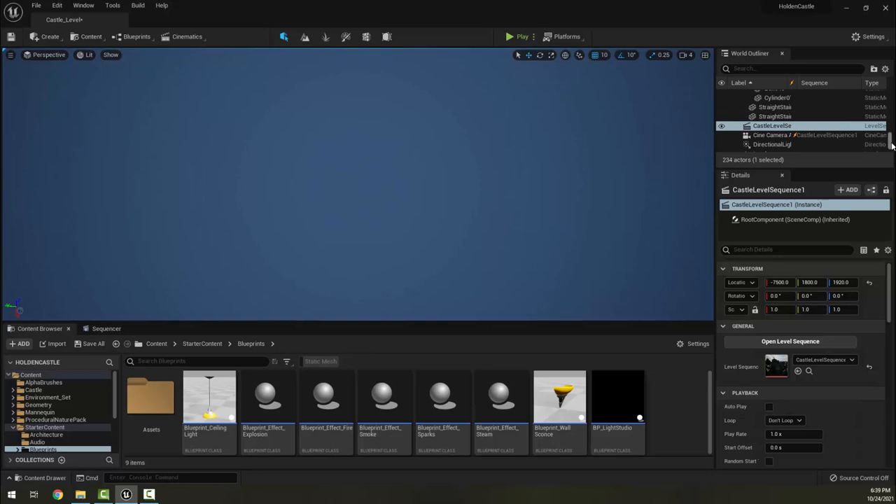
drag(891, 145, 891, 88)
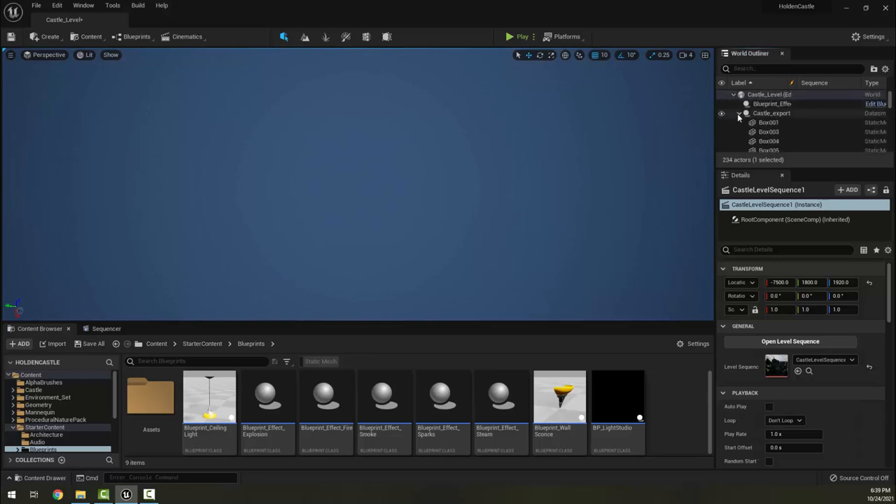
click(738, 113)
scroll(786, 122, down, 2)
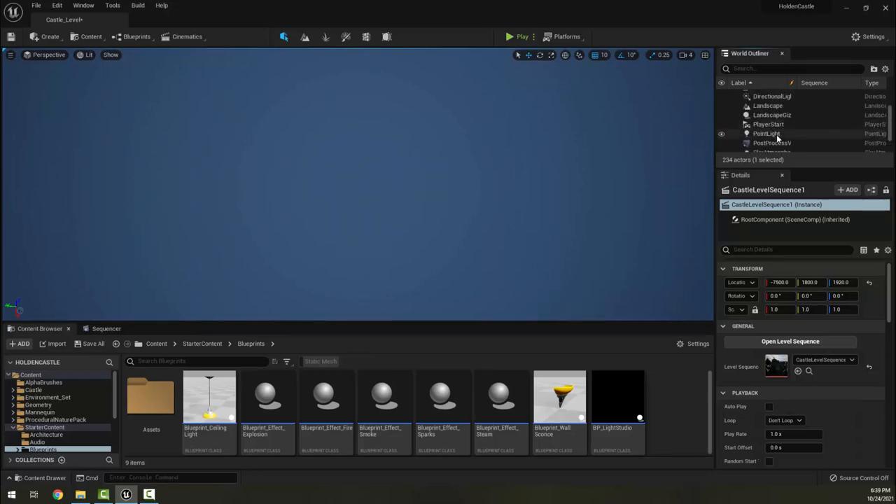
- Focus on the PlayerStart and raise it above the ground along Z
click(777, 125)
double_click(777, 126)
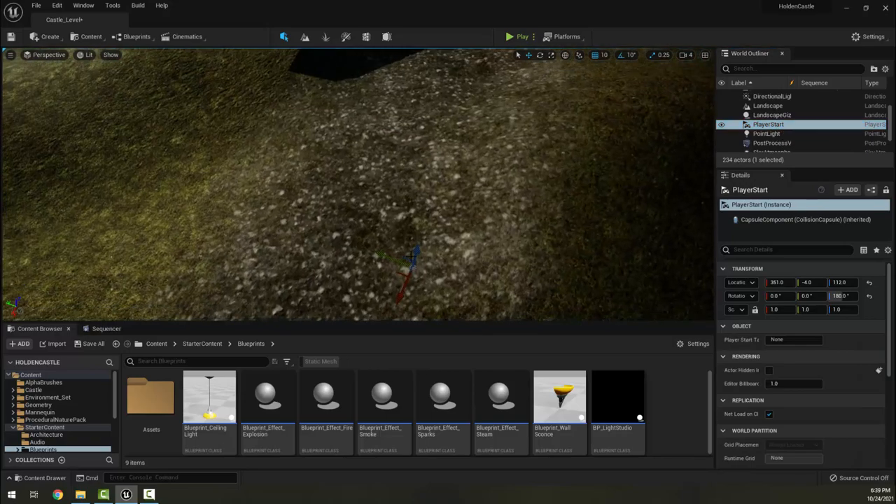
drag(414, 254, 432, 90)
key(f)
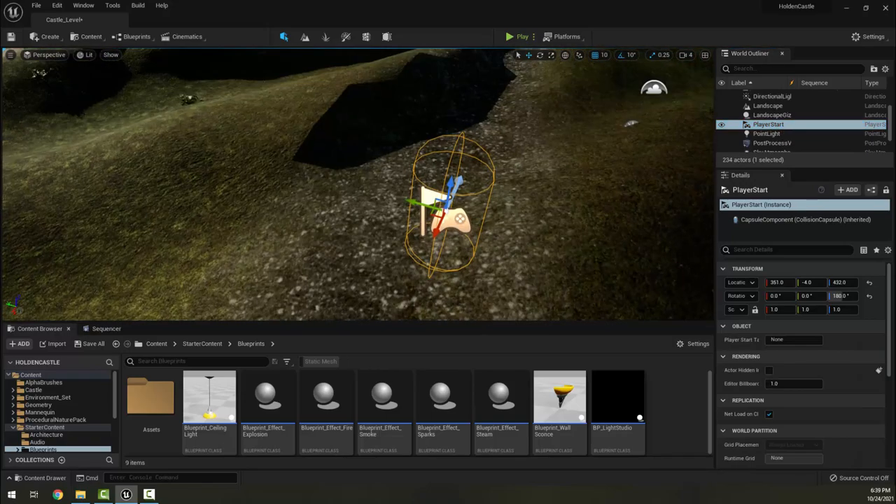
right_drag(386, 204, 385, 205)
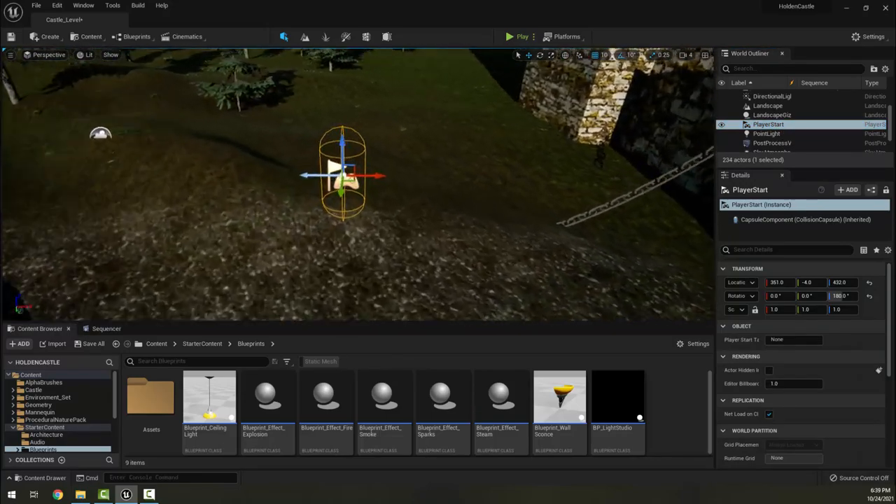
- Rotate the PlayerStart's yaw to face the castle gate and run a quick play-test
key(e)
drag(364, 194, 345, 179)
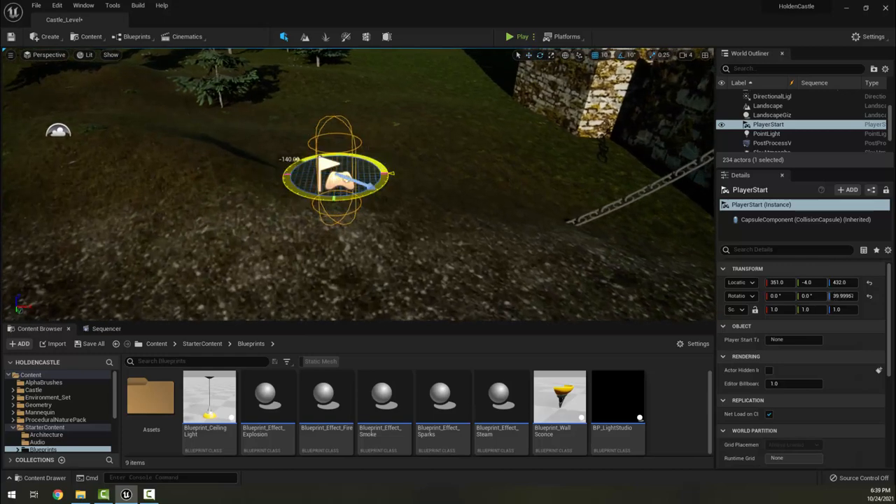
right_drag(345, 179, 345, 179)
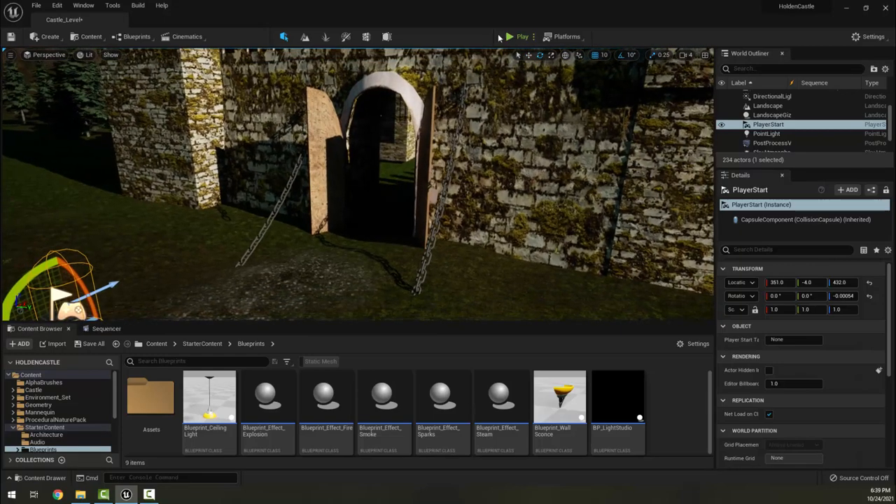
click(510, 36)
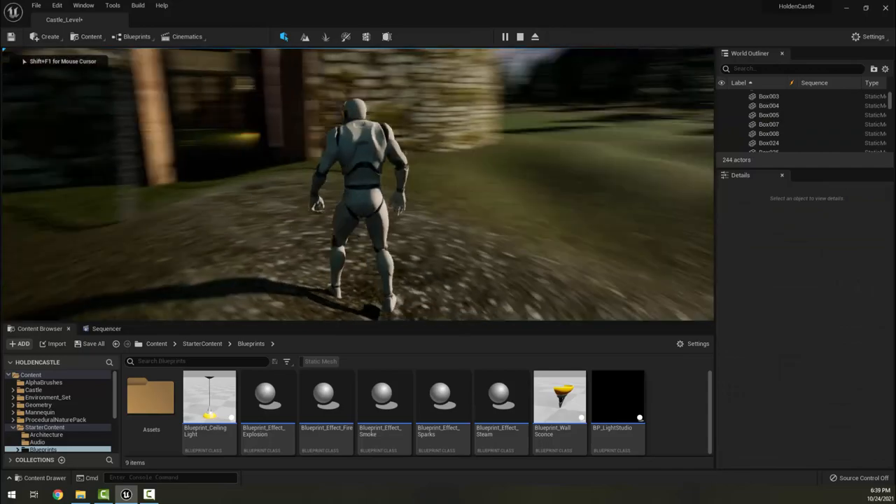
key(Escape)
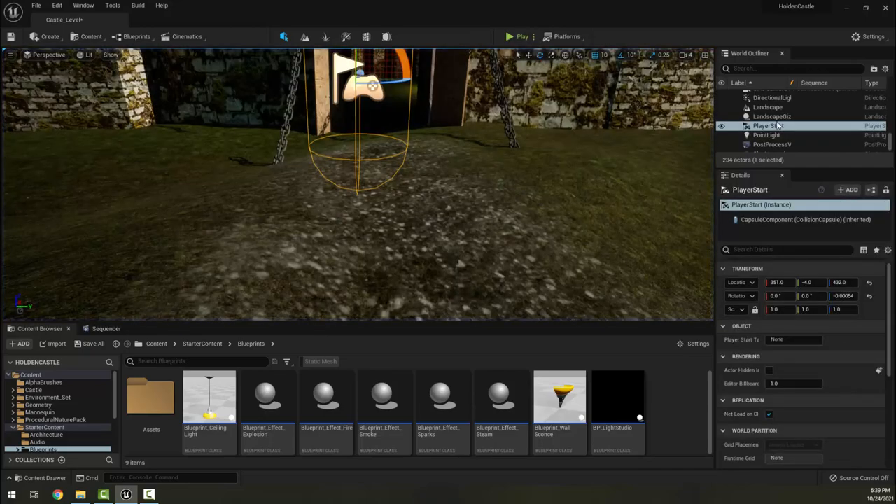
scroll(778, 124, down, 2)
scroll(789, 143, up, 2)
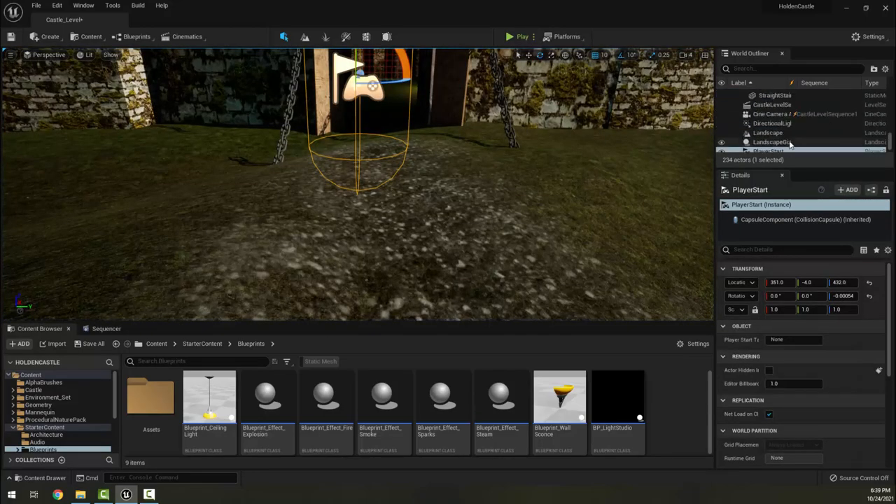
scroll(770, 119, up, 1)
- Enable Auto Play on CastleLevelSequence, play the level, then run the mannequin forward after the flyover
click(770, 114)
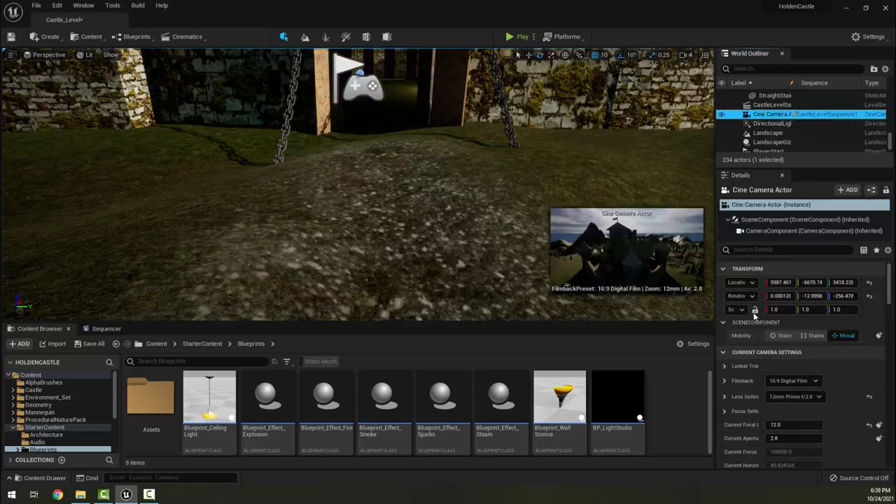
click(787, 105)
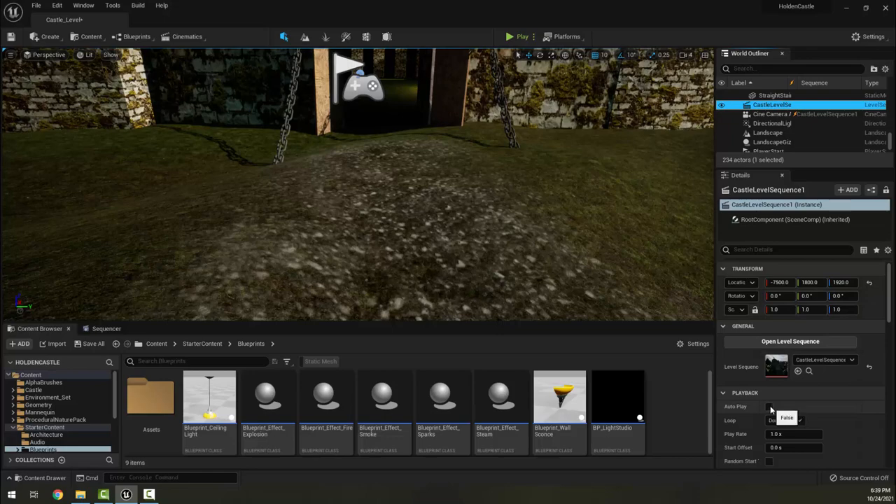
click(509, 36)
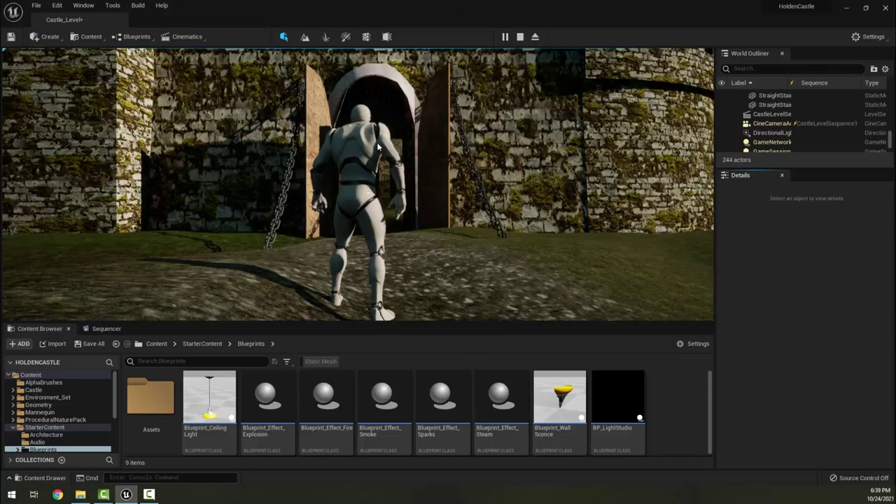
click(378, 147)
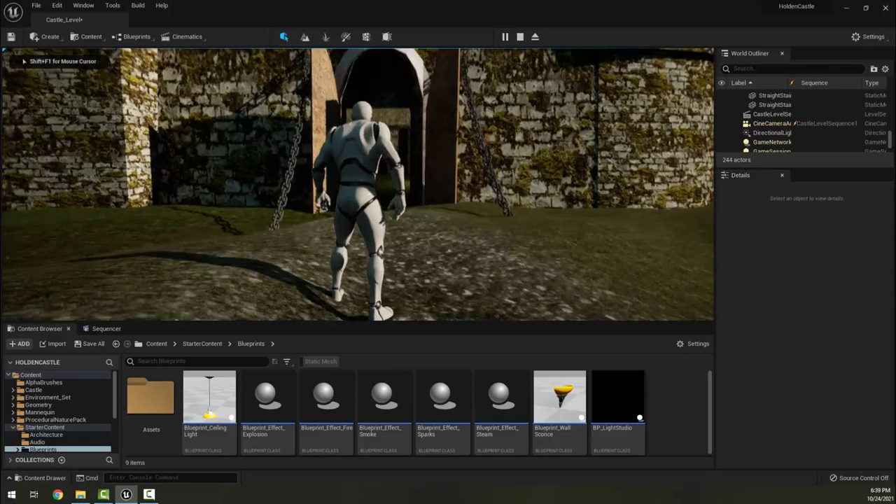
key(w)
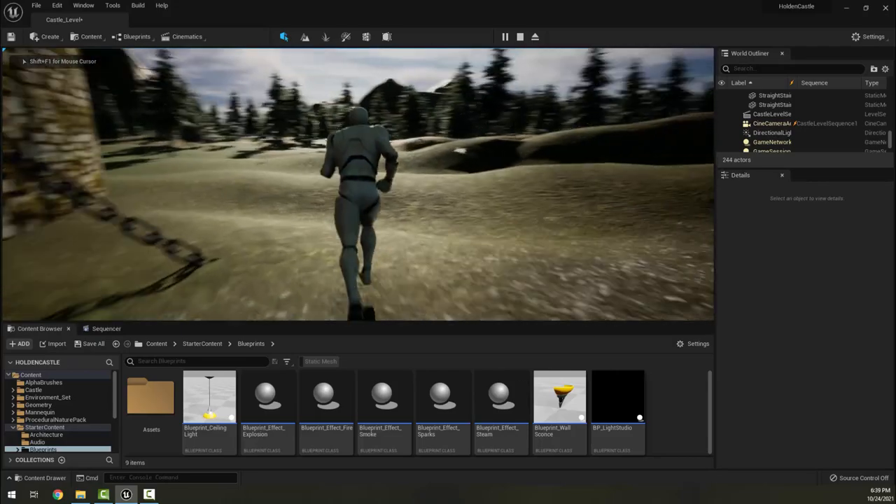